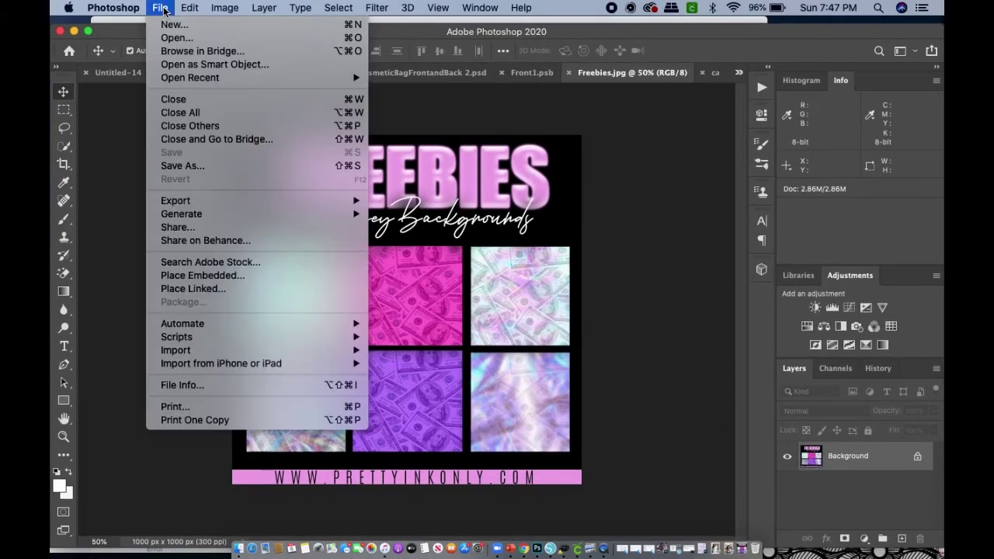
Step: Create a new 12 × 12 inch document at 300 pixels/inch in 8-bit RGB Color with a white background
left_click(167, 26)
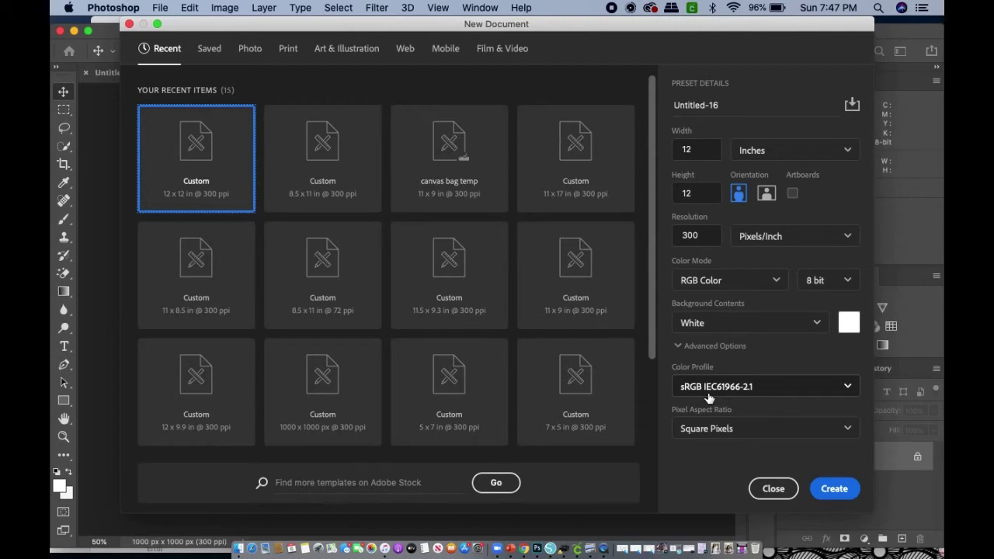
left_click(836, 489)
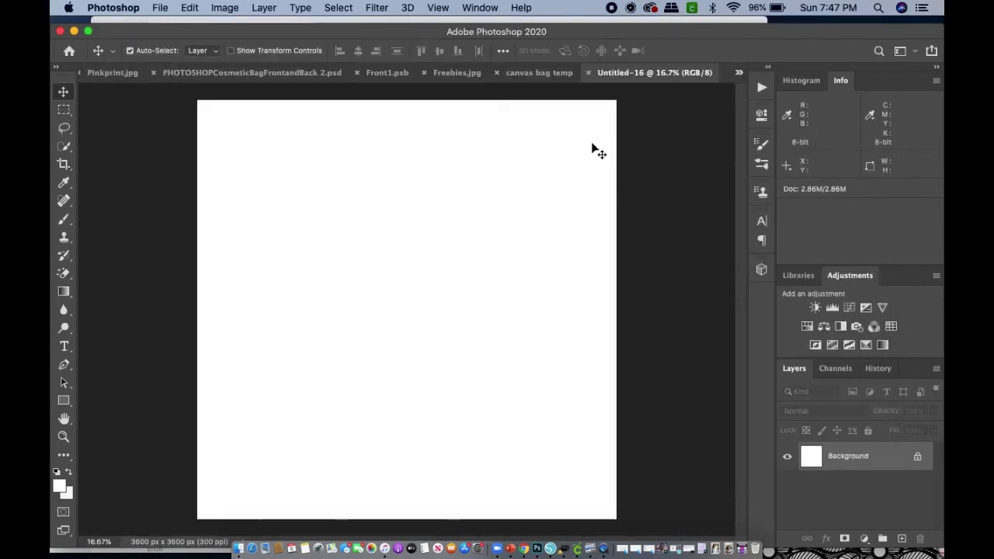
Step: Switch to Chrome and examine the Google Images results for "money background", including the selected 123RF hundred-dollar-bill picture
left_click_drag(256, 29, 301, 39)
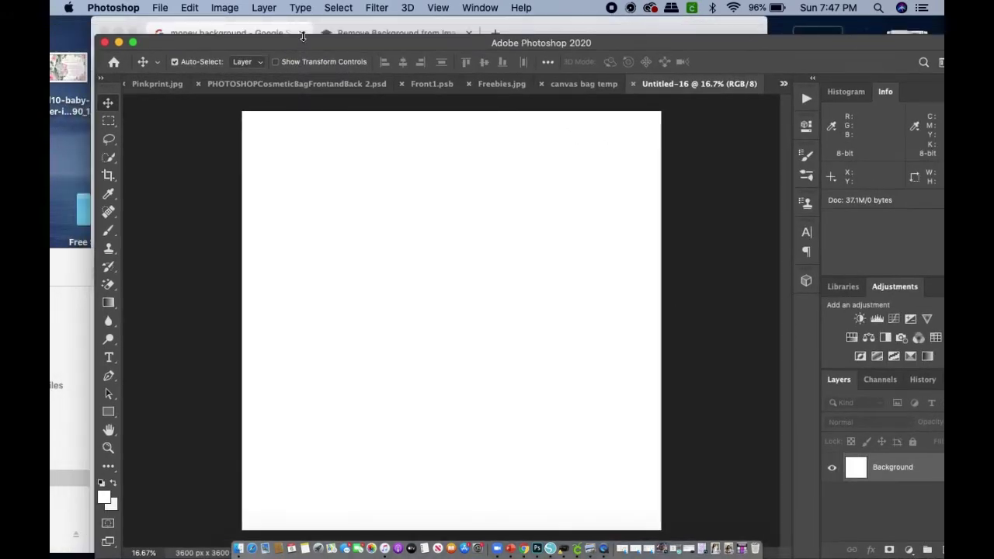
left_click(587, 29)
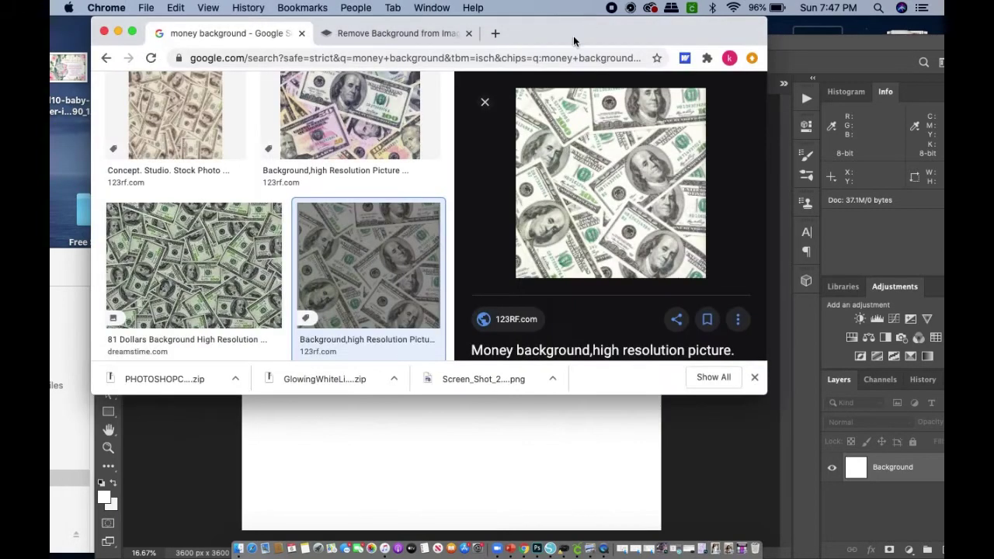
scroll(332, 113, "up", 3)
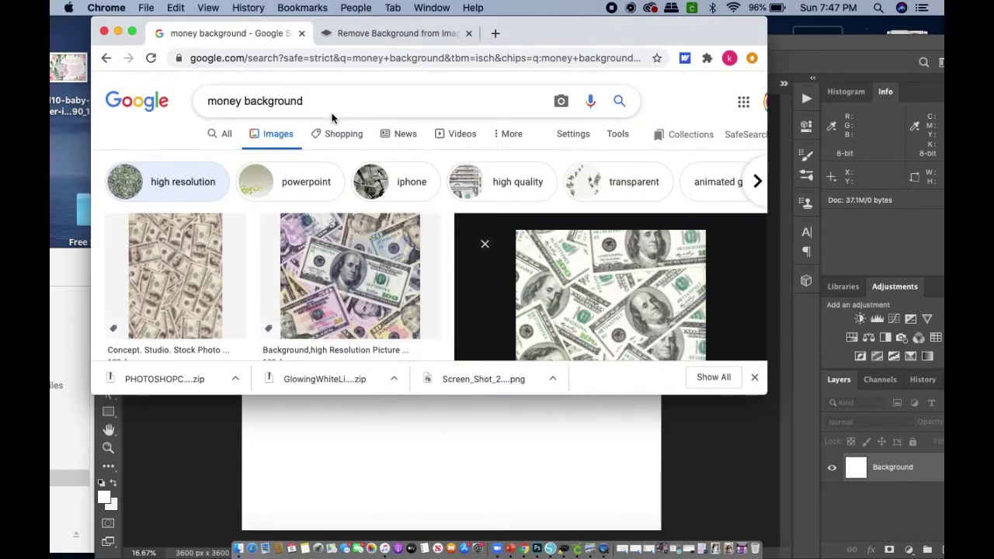
scroll(331, 113, "down", 3)
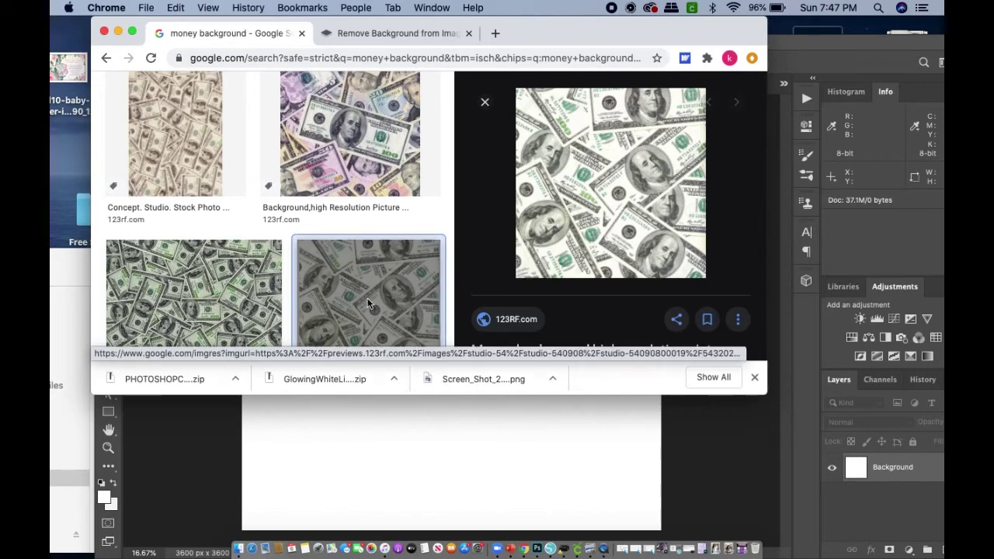
Step: Place the money background.jpg file from the Desktop folder into the blank Photoshop document, filling the whole canvas
left_click(191, 436)
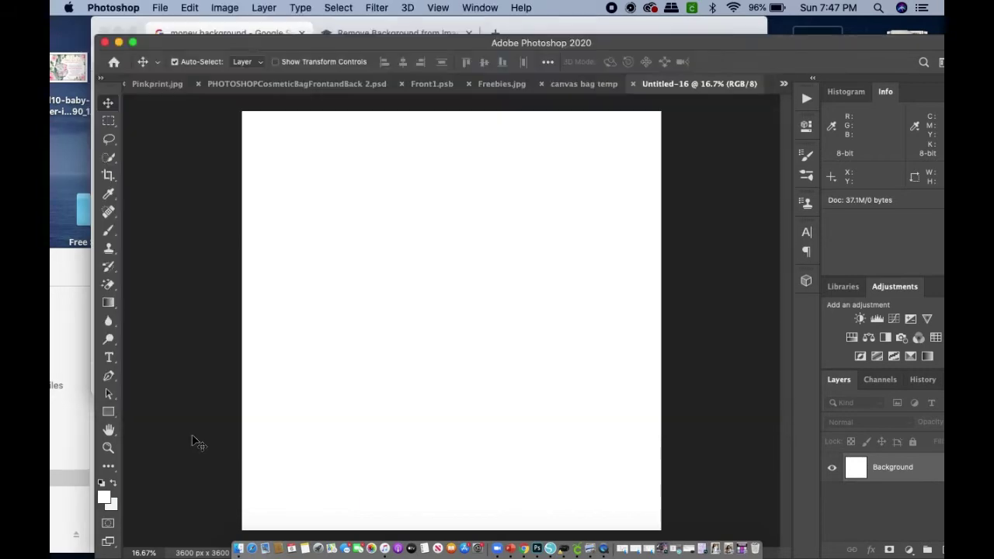
left_click(78, 275)
left_click_drag(447, 330, 590, 211)
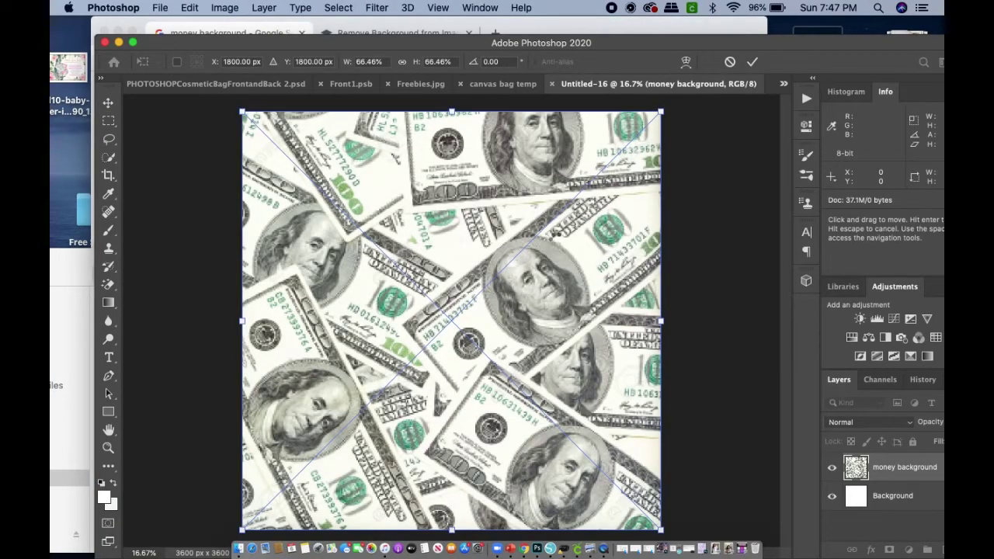
key("Return")
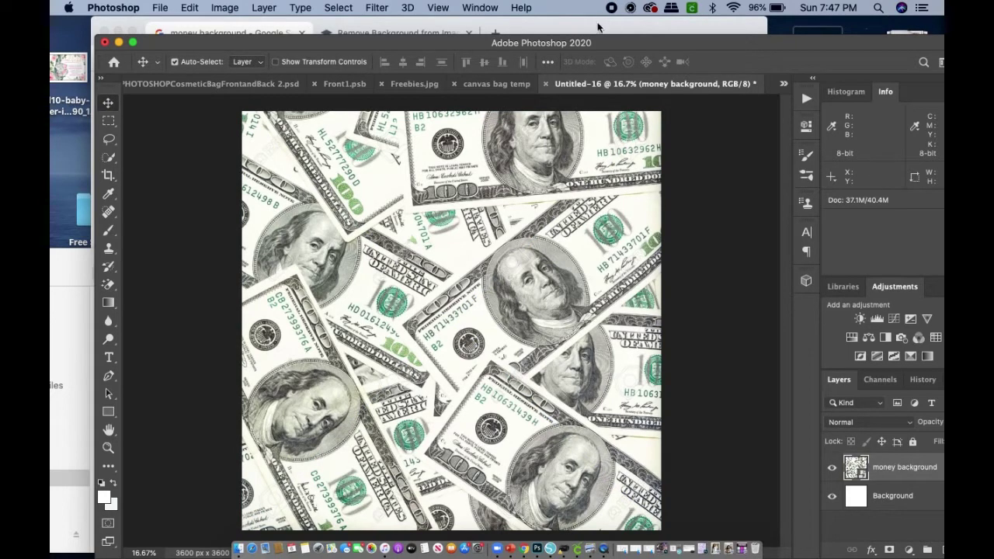
left_click_drag(594, 38, 555, 22)
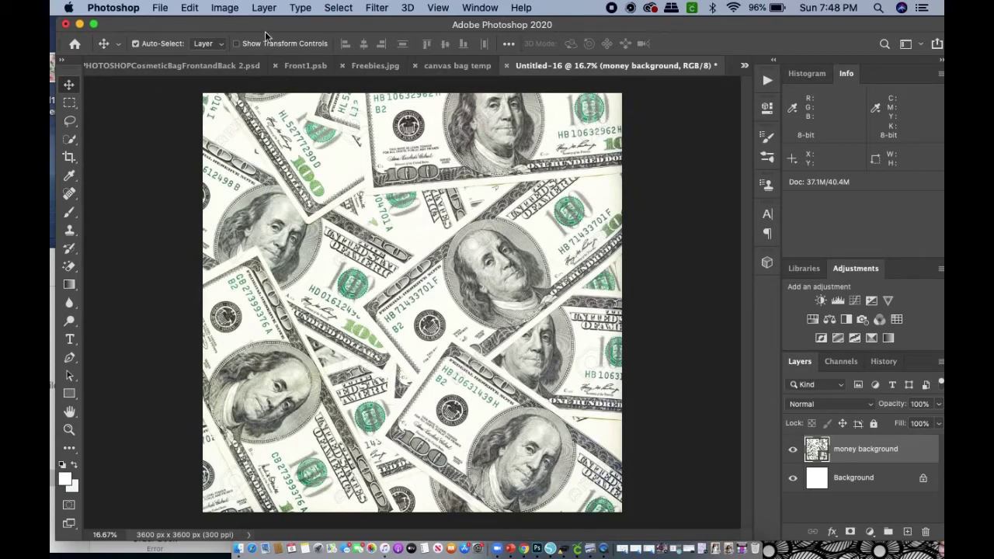
Step: Apply a Black & White adjustment with the Default preset to the money background layer
left_click(225, 8)
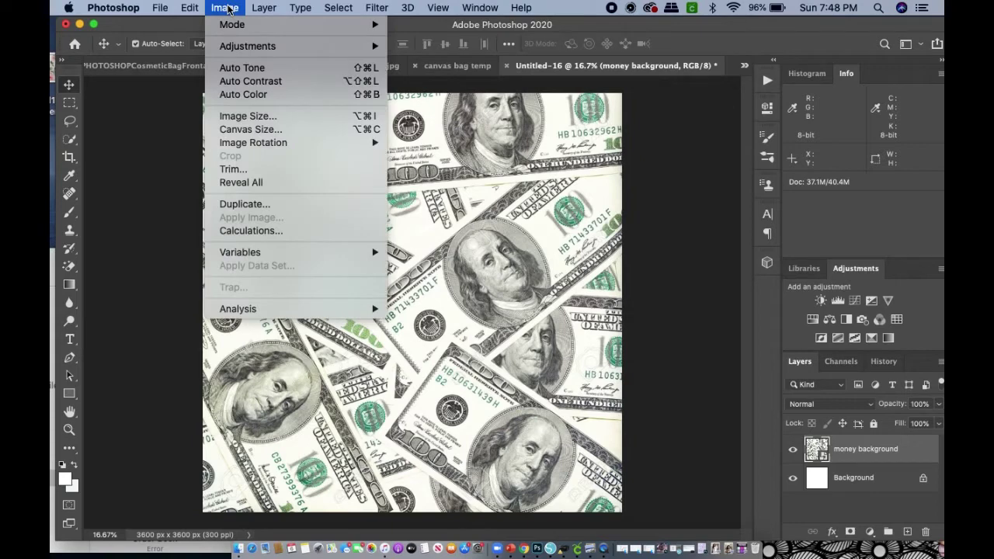
mouse_move(245, 48)
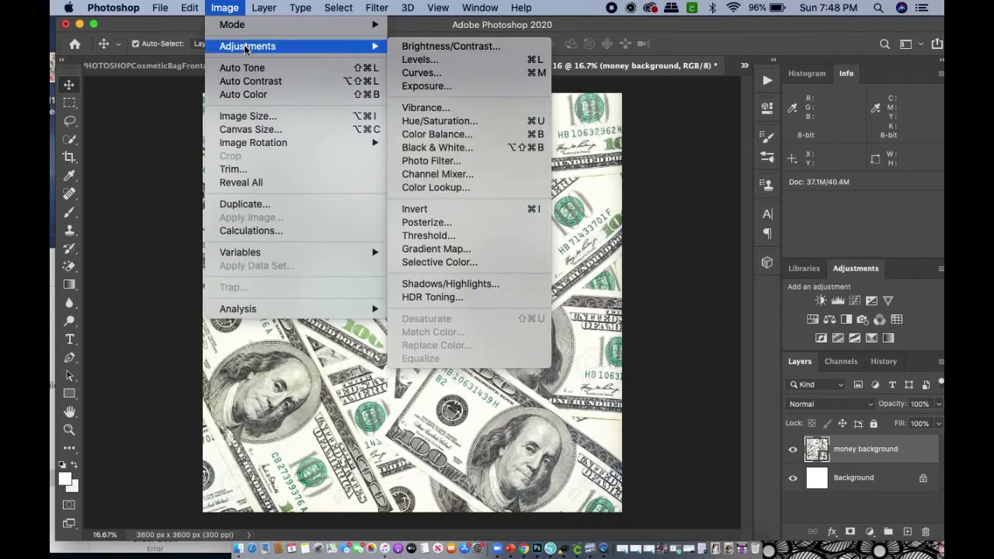
left_click(461, 147)
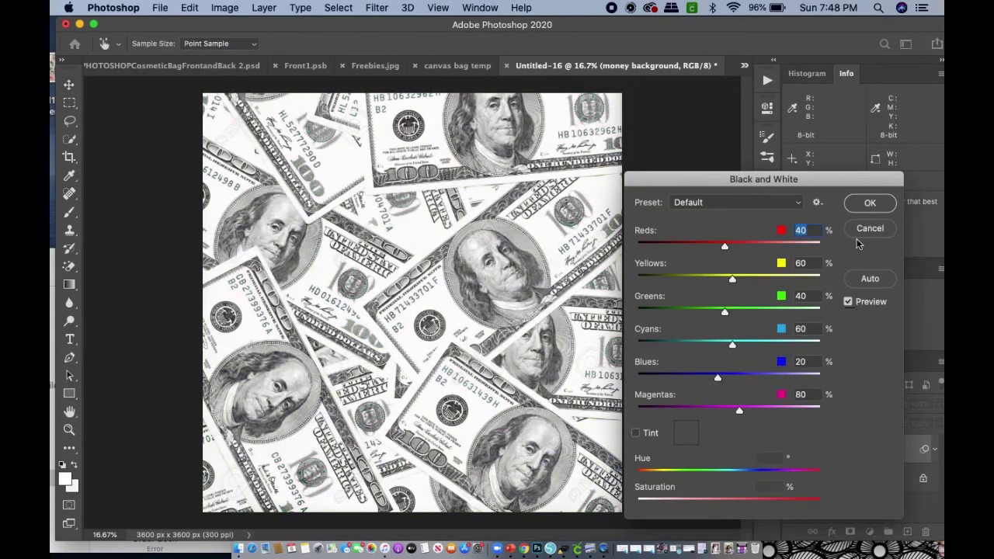
left_click(862, 205)
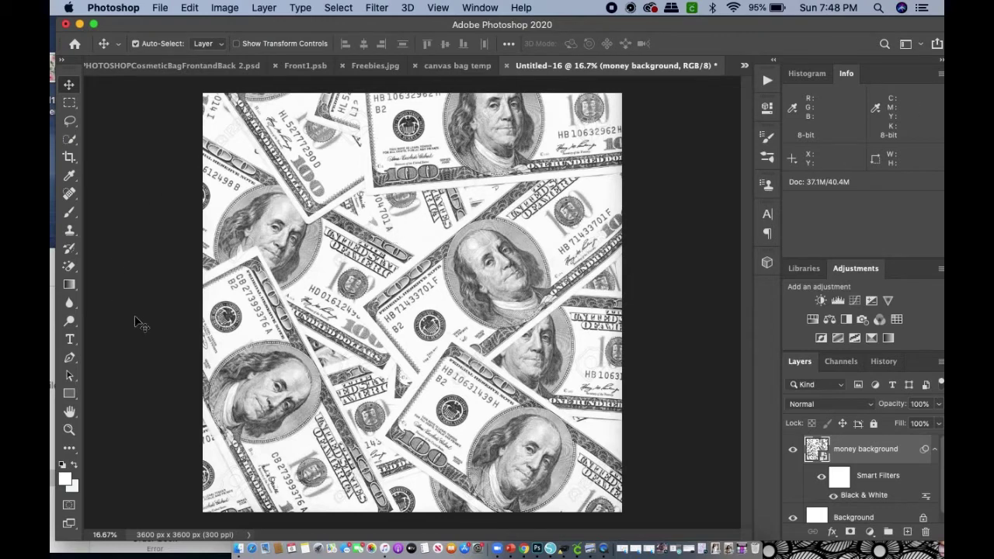
Step: Draw a rectangle of about 4187 × 3776 px covering the whole canvas and fill it with hot pink ff00ae
left_click(72, 396)
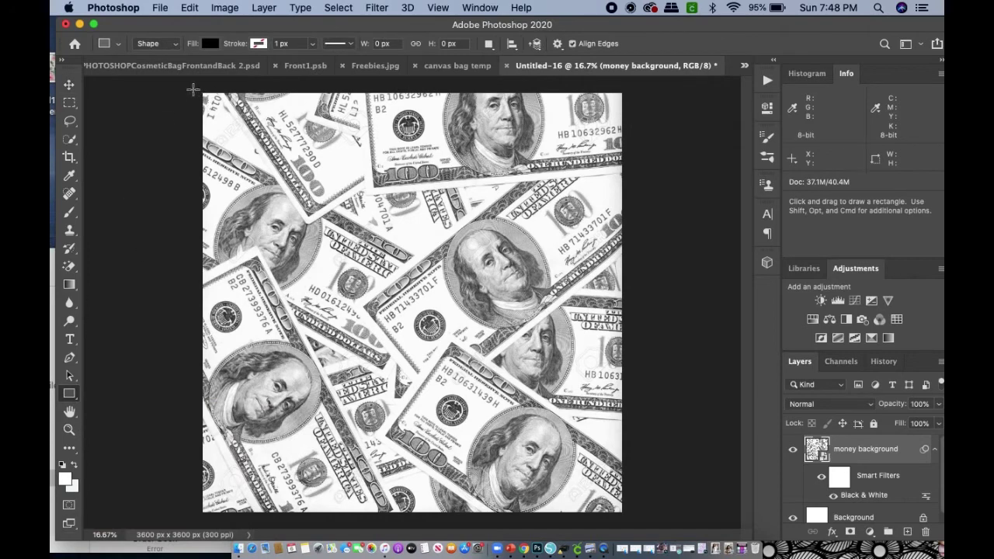
left_click_drag(192, 90, 680, 529)
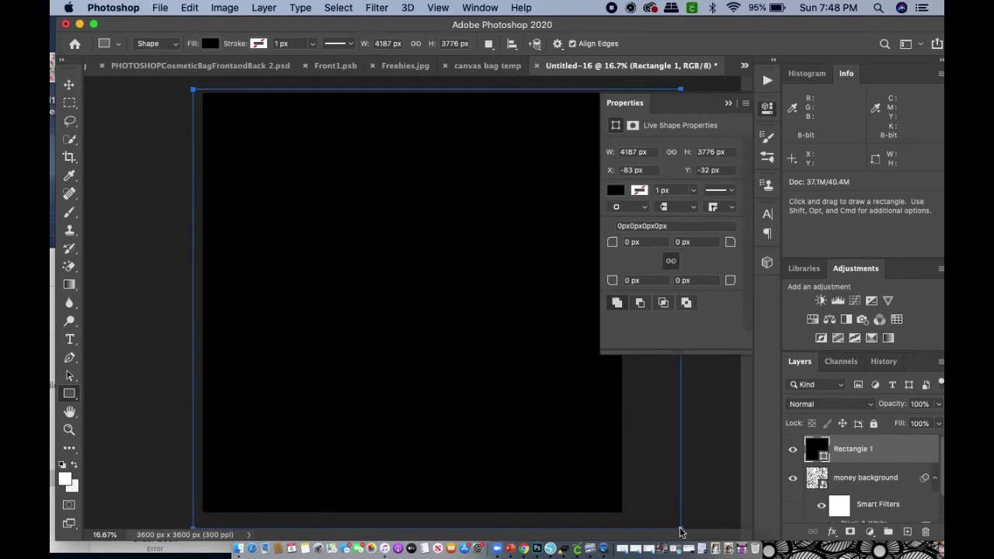
double_click(819, 450)
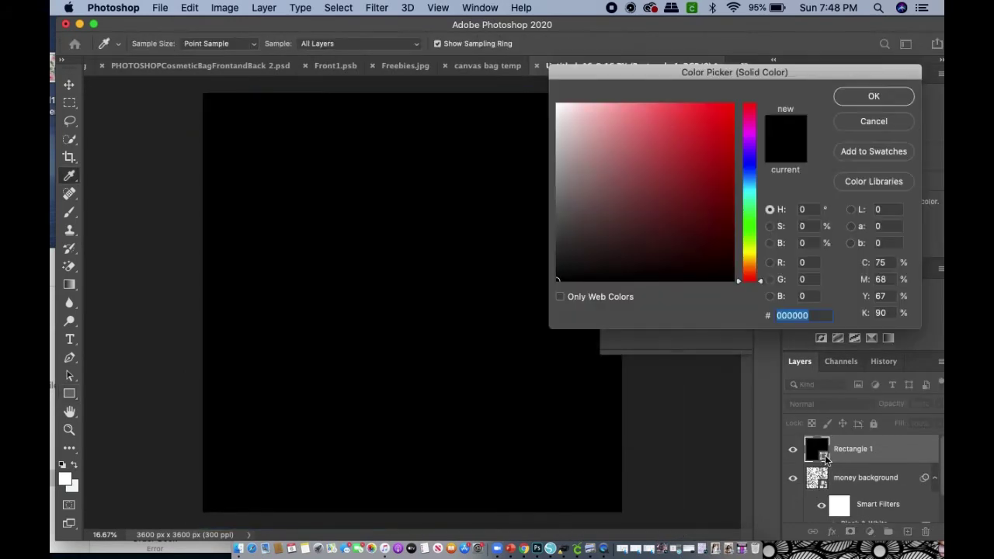
left_click(749, 123)
left_click(733, 104)
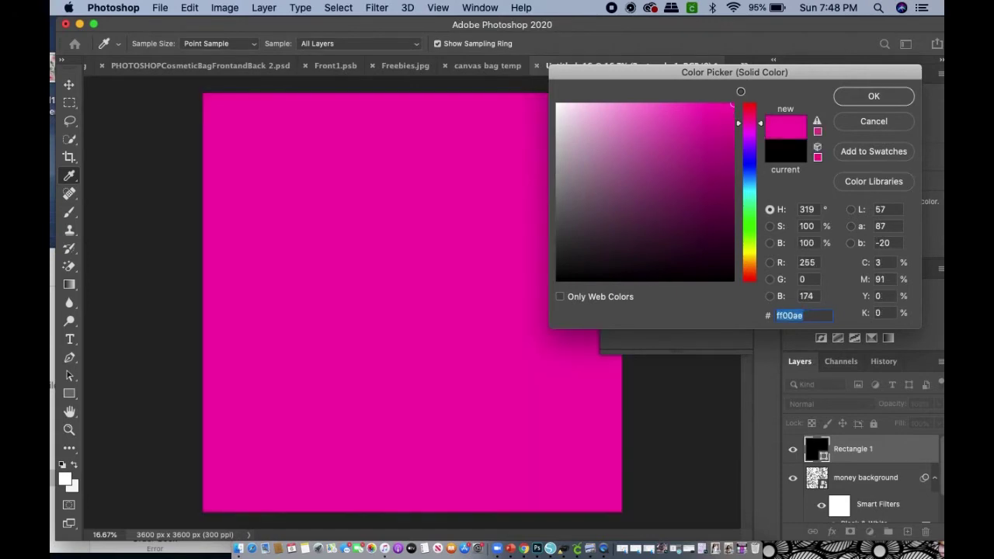
left_click(875, 99)
left_click_drag(733, 25, 729, 26)
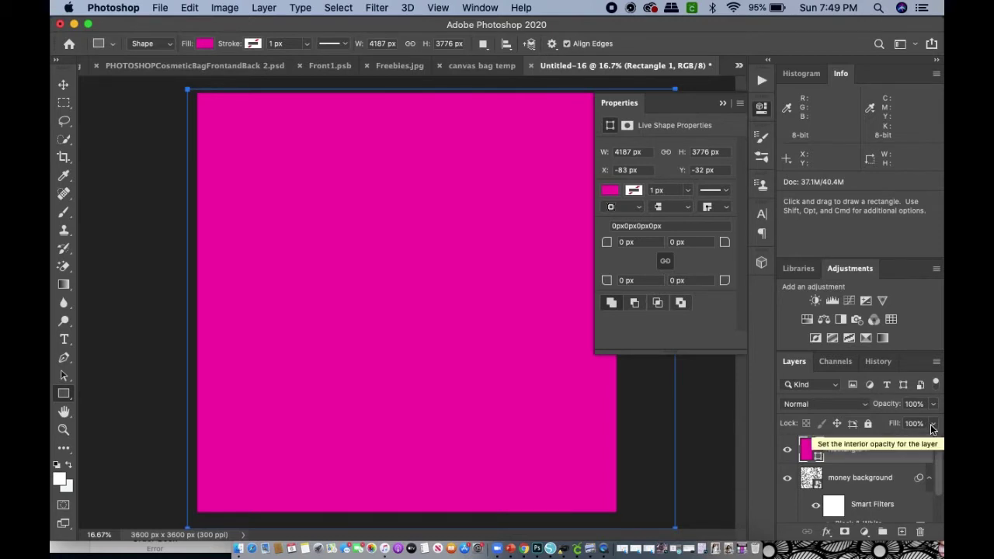
Step: Reduce the pink rectangle layer's Fill to 63% so the money pattern shows through
left_click(932, 424)
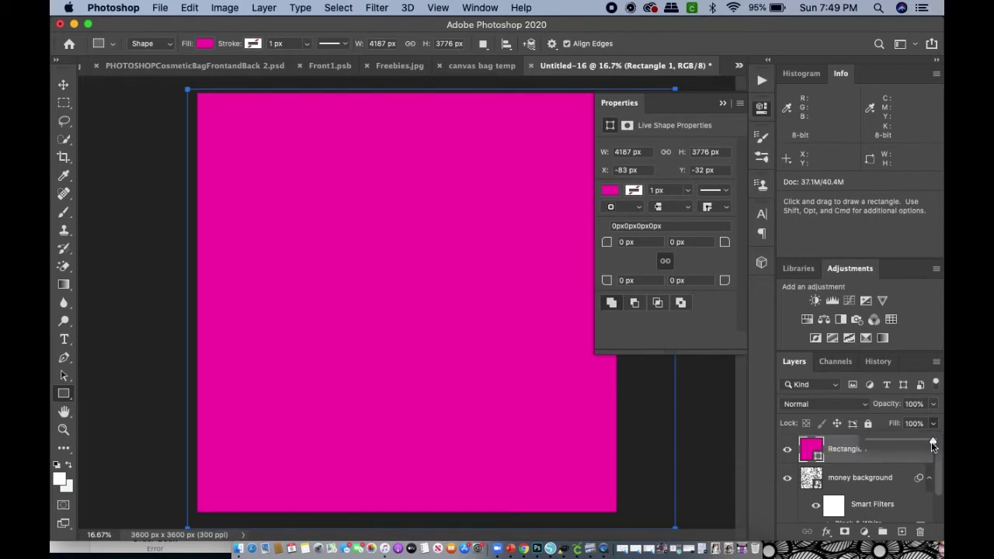
left_click_drag(931, 442, 910, 444)
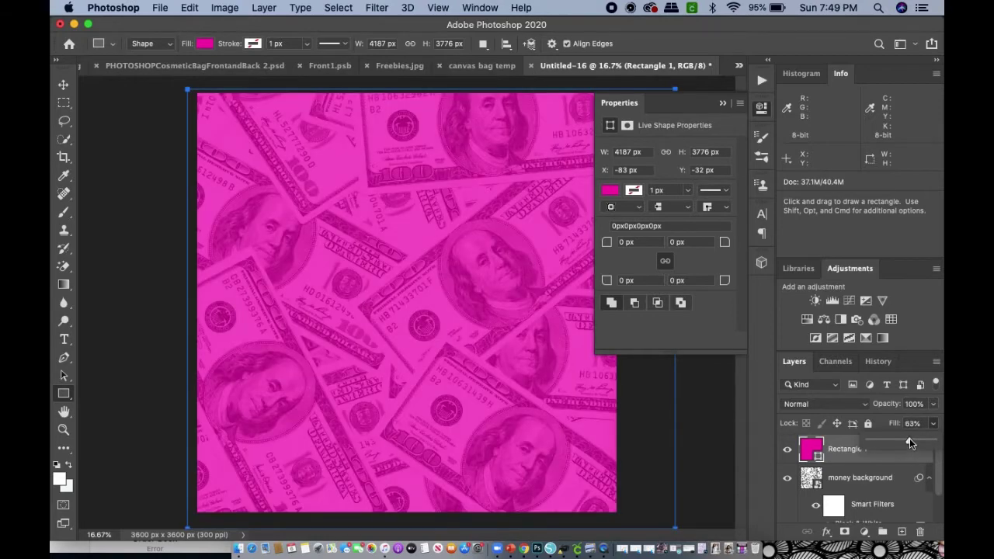
left_click_drag(903, 440, 910, 437)
Step: Create a second rectangle of 4187 × 3776 px outside the canvas, beside its right edge, and collapse the shape properties
left_click(722, 87)
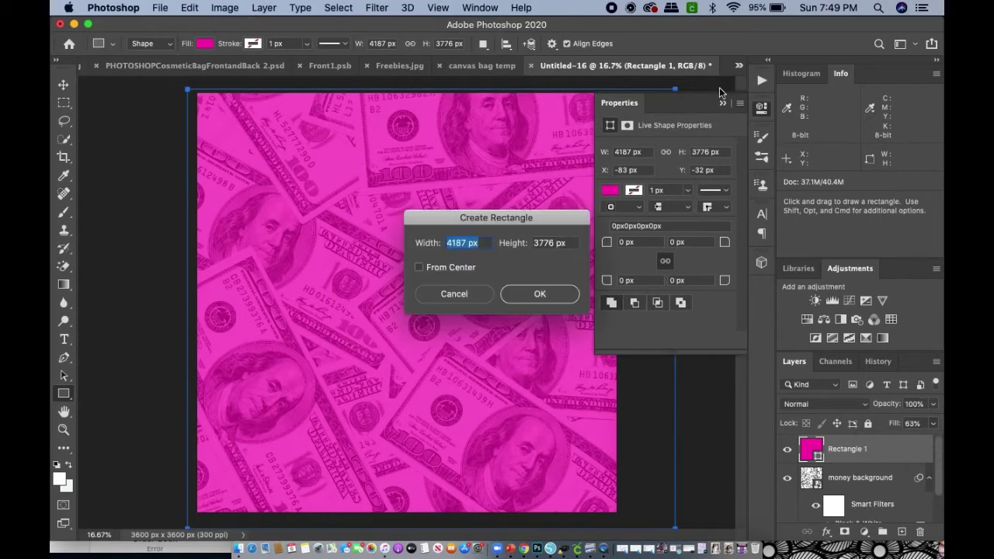
left_click(537, 292)
left_click(722, 104)
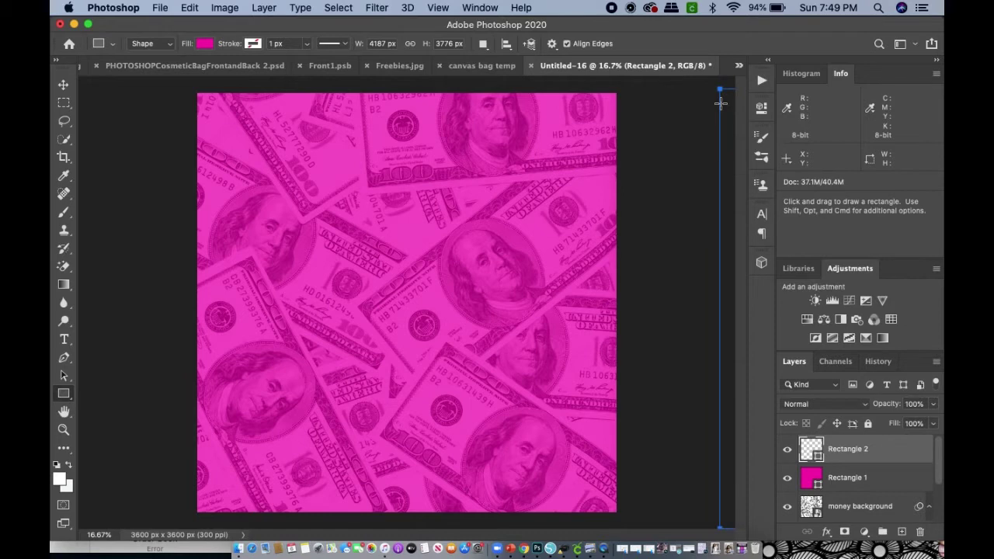
Step: Try other fill colours on the pink rectangle, including purple ae00ff, red ff0018 and green 12ff00, without applying any
left_click(819, 481)
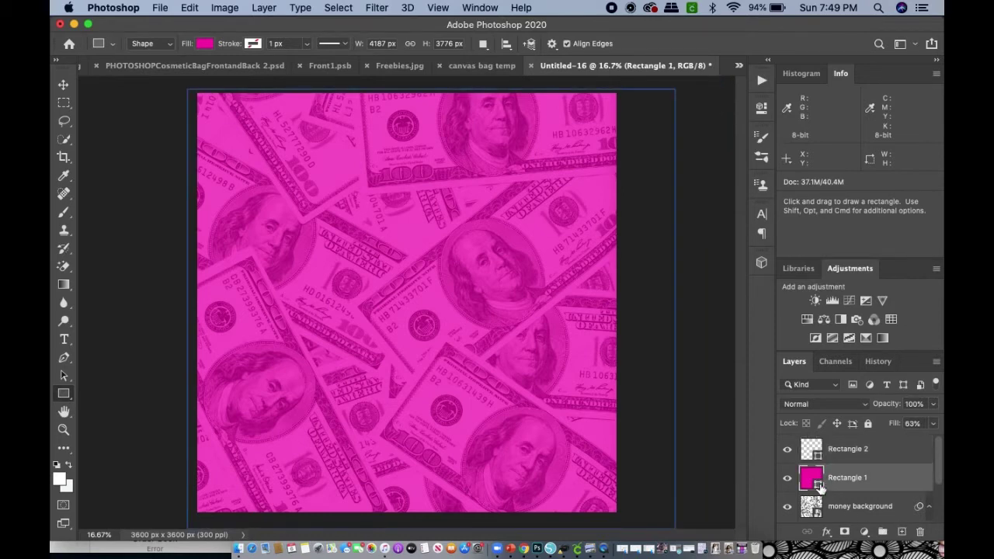
double_click(819, 485)
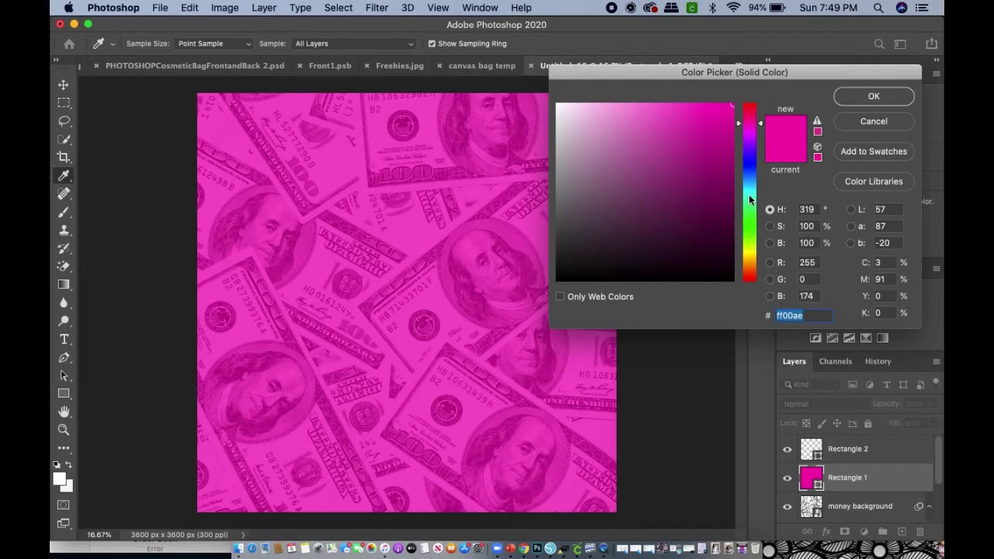
left_click(750, 201)
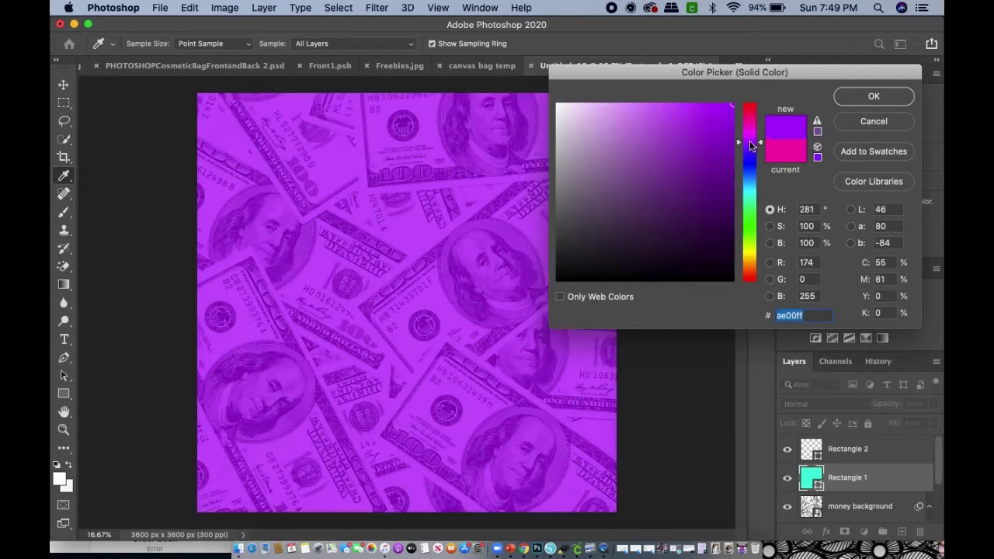
left_click(750, 144)
left_click(750, 123)
left_click(750, 107)
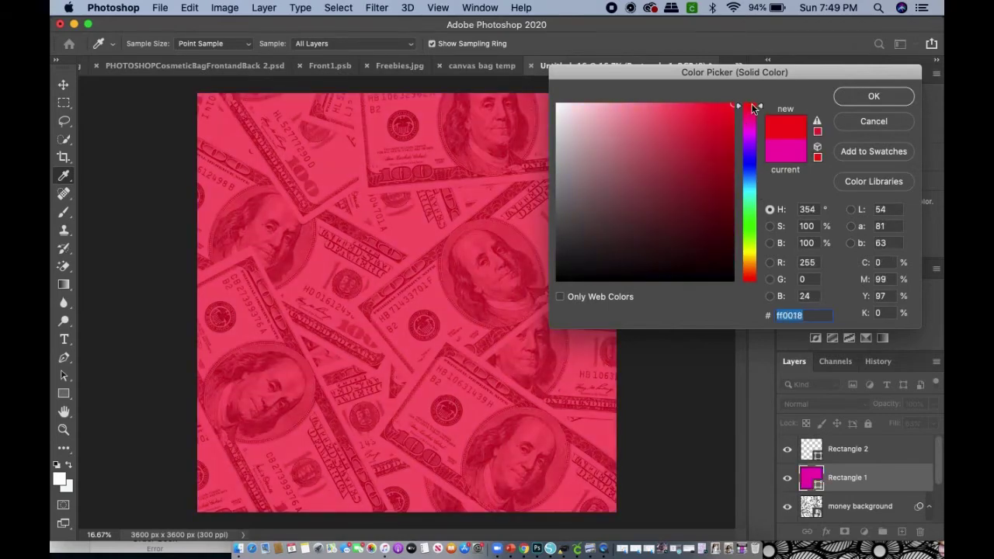
left_click(750, 279)
left_click(750, 225)
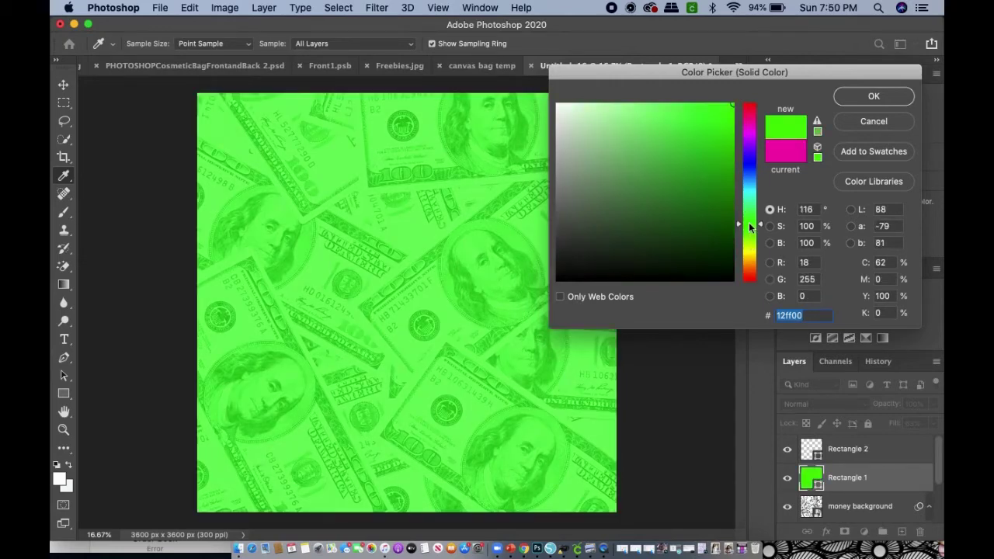
left_click(890, 127)
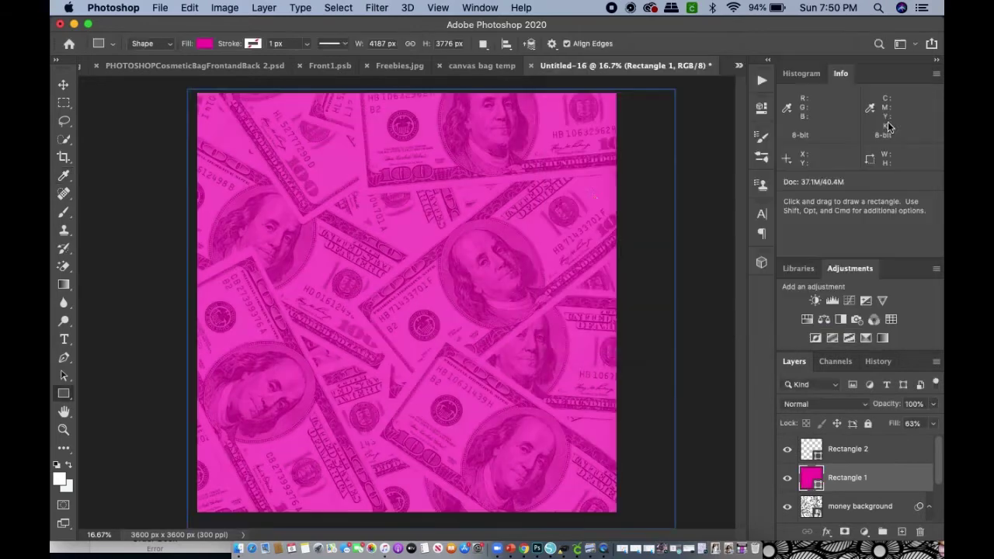
Step: Switch to the Move tool and hide the pink rectangle layer above the money background
left_click(64, 84)
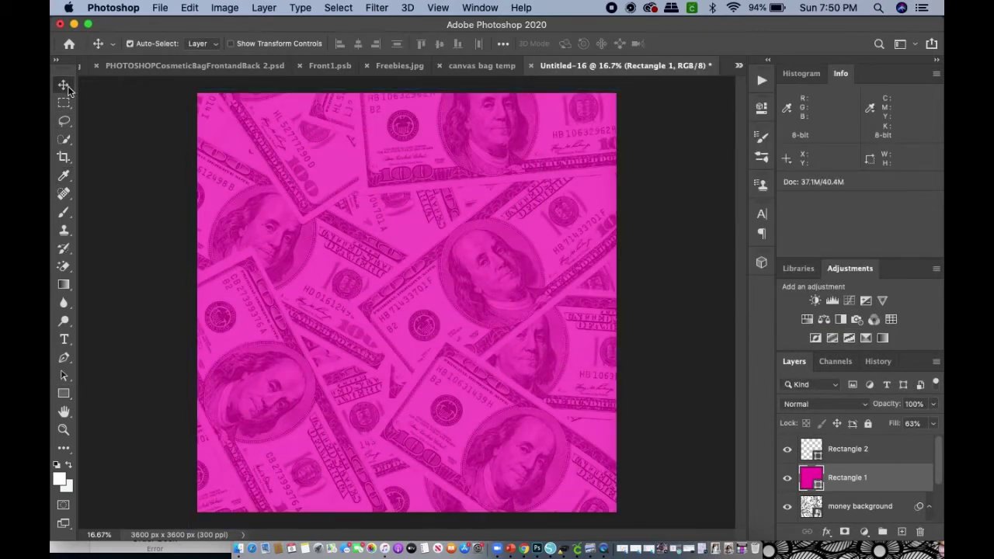
left_click(788, 479)
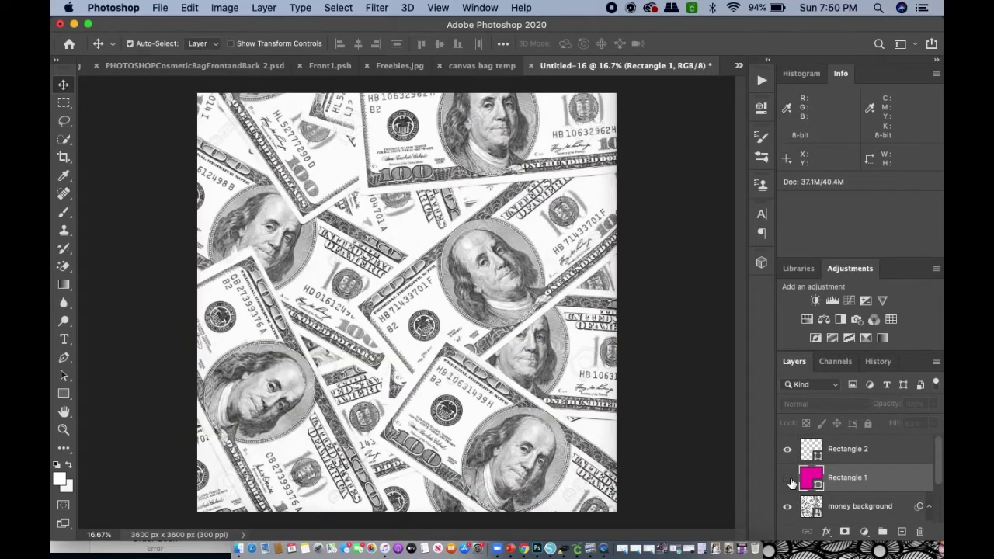
Step: Switch to Finder, open the Downloads folder and expand its Previous 30 Days group to show all items
left_click_drag(204, 25, 397, 23)
left_click_drag(77, 264, 163, 133)
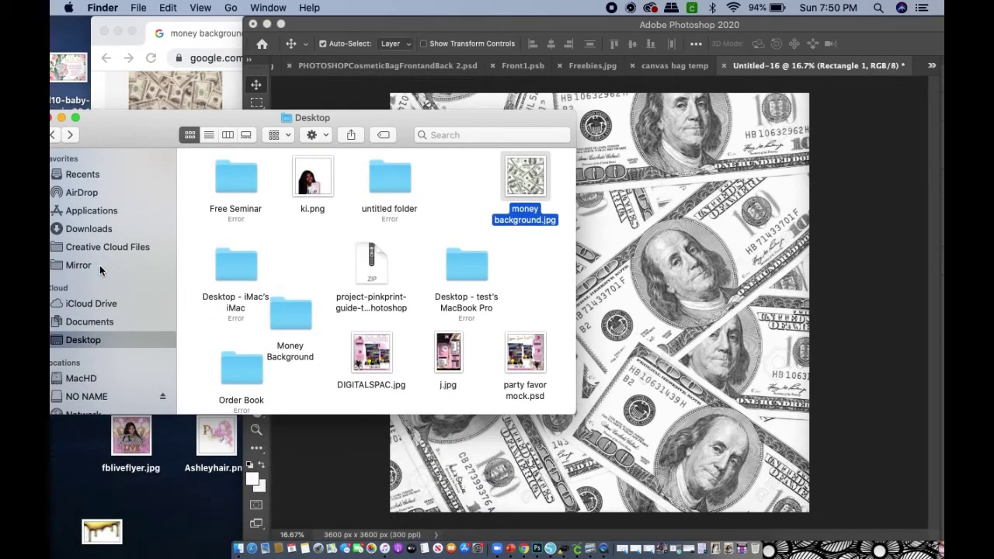
left_click(88, 228)
scroll(451, 252, "down", 10)
scroll(466, 248, "down", 1)
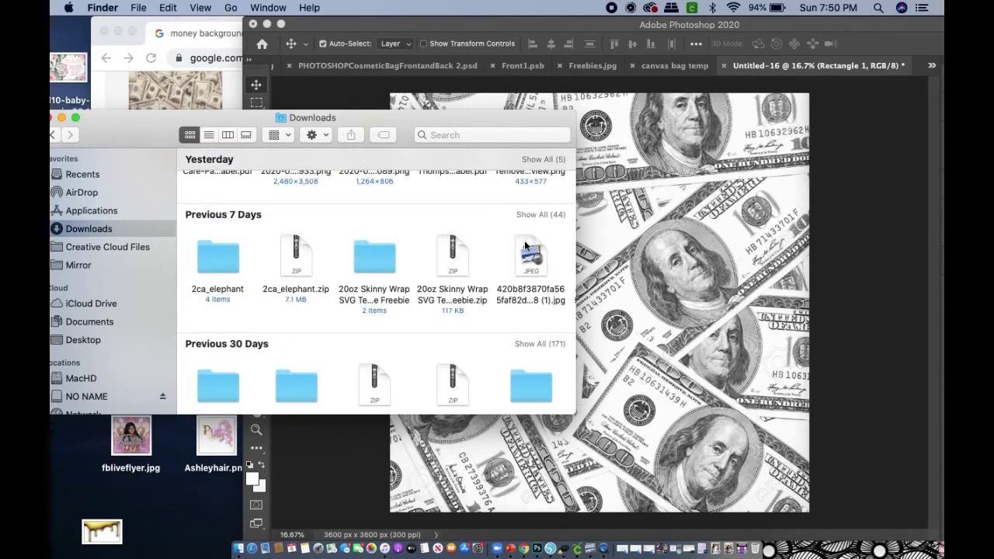
scroll(524, 240, "down", 3)
scroll(525, 246, "down", 8)
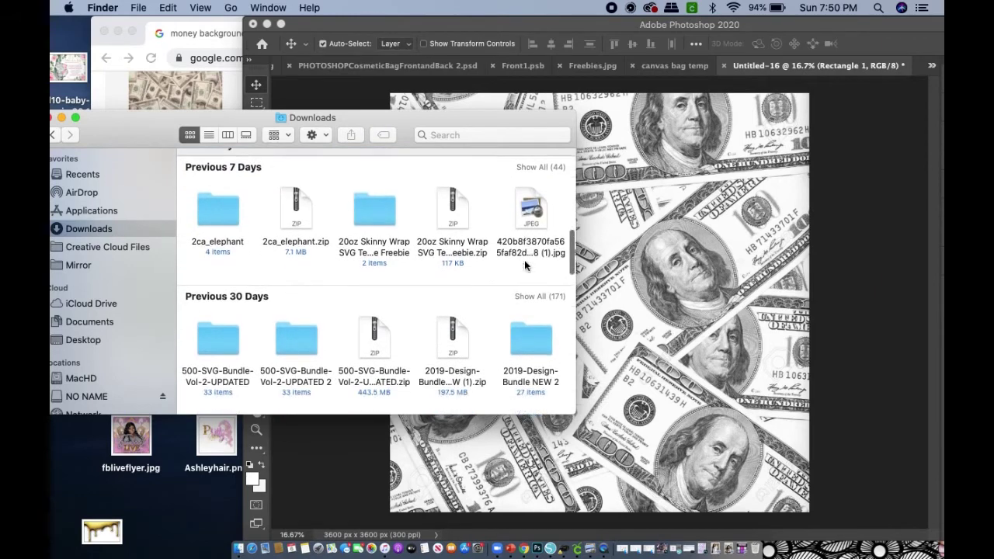
scroll(530, 266, "down", 4)
scroll(540, 262, "up", 10)
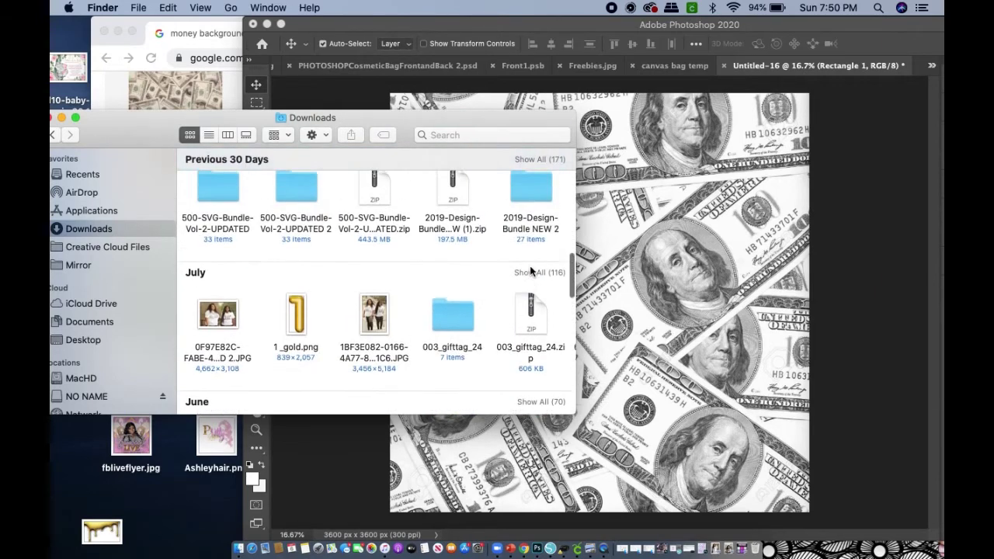
left_click(547, 252)
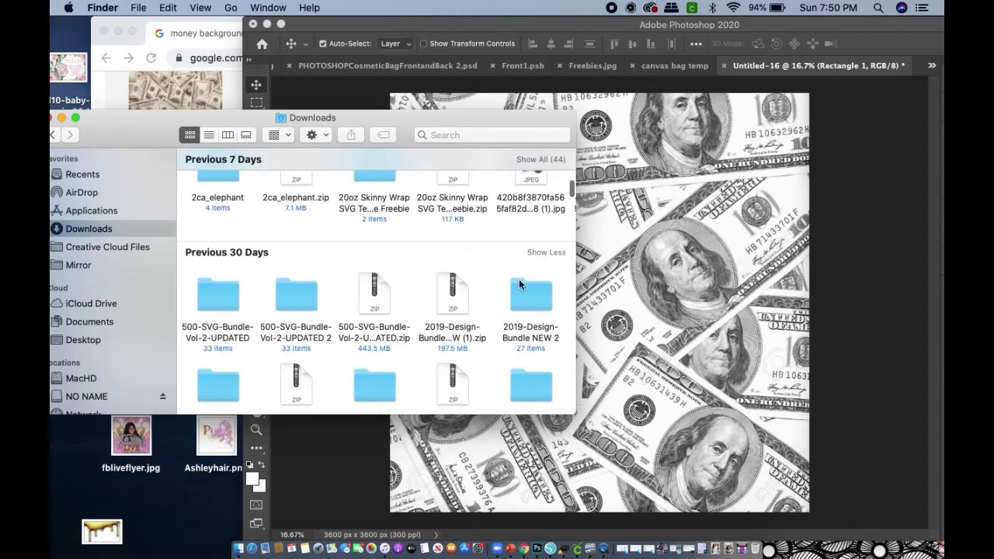
Step: Find the Candy-bar bundle folder in Downloads and open its Candy Bar Textures Bundle-updated8-12 subfolder
scroll(524, 275, "down", 5)
scroll(520, 280, "down", 5)
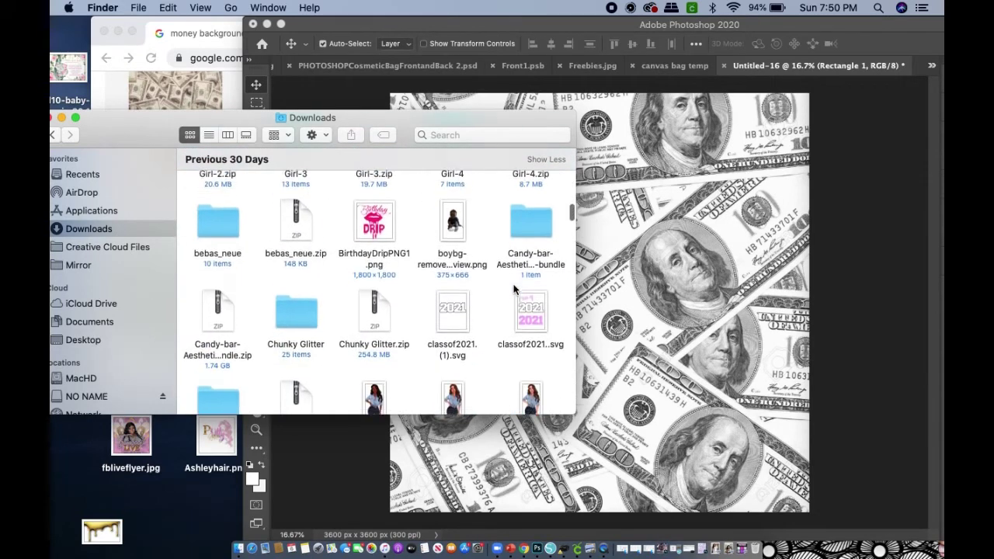
double_click(532, 208)
double_click(217, 176)
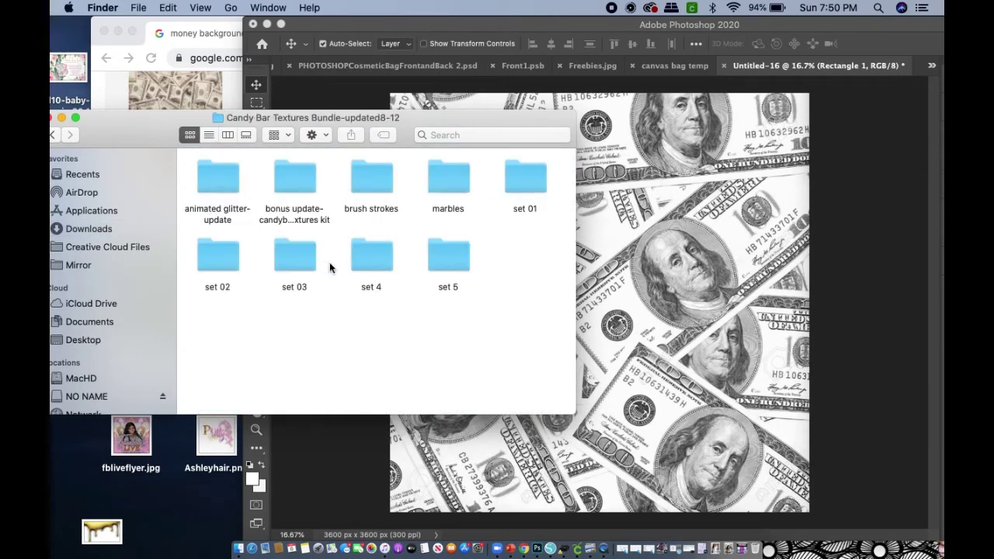
Step: Check the textures in set 4, go back, and open set 5 to browse its holographic textures
double_click(368, 267)
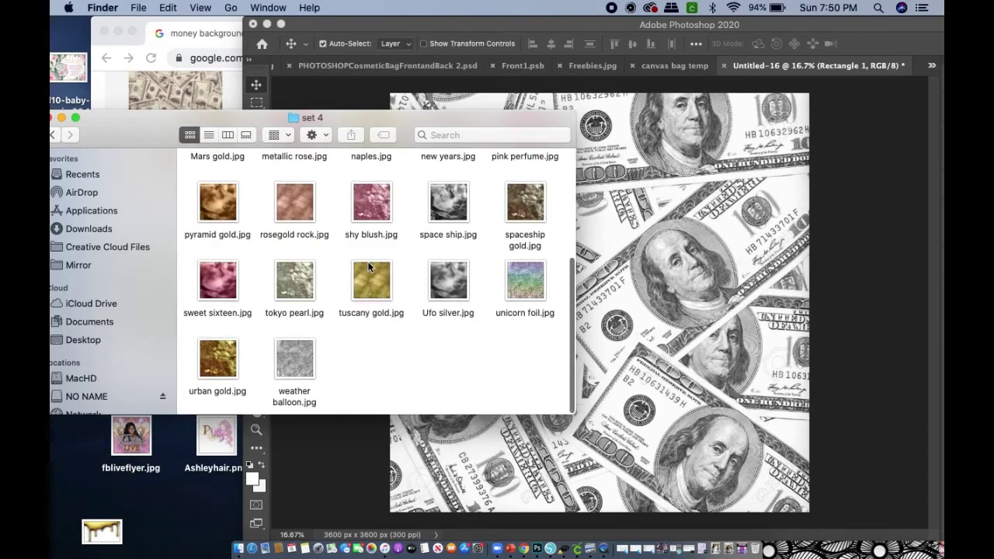
left_click(53, 134)
double_click(449, 261)
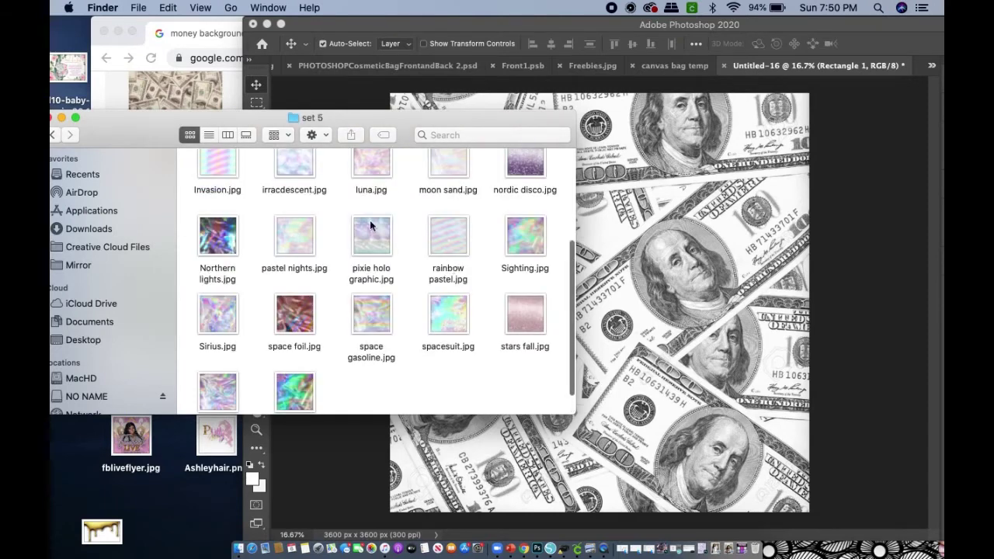
scroll(382, 276, "down", 2)
scroll(382, 280, "up", 4)
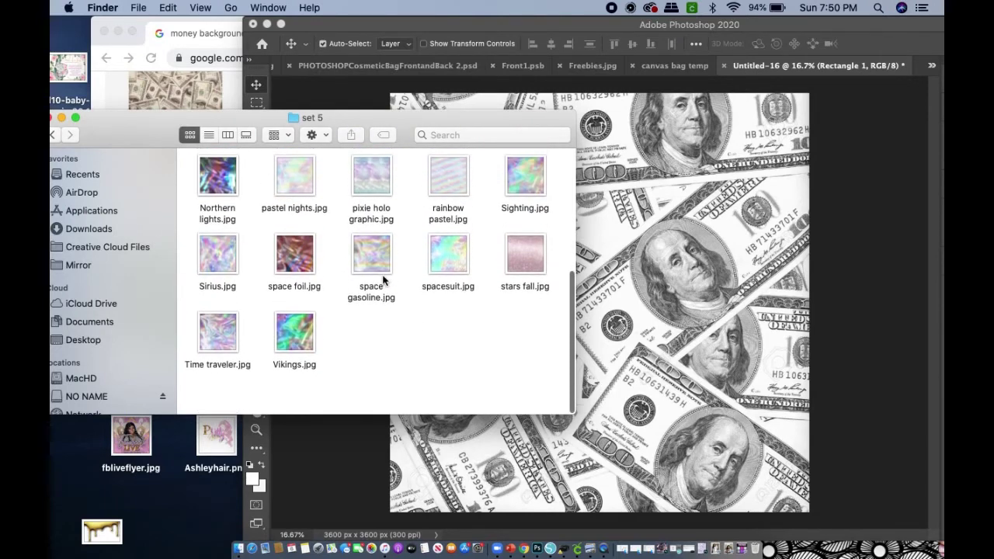
scroll(382, 276, "up", 2)
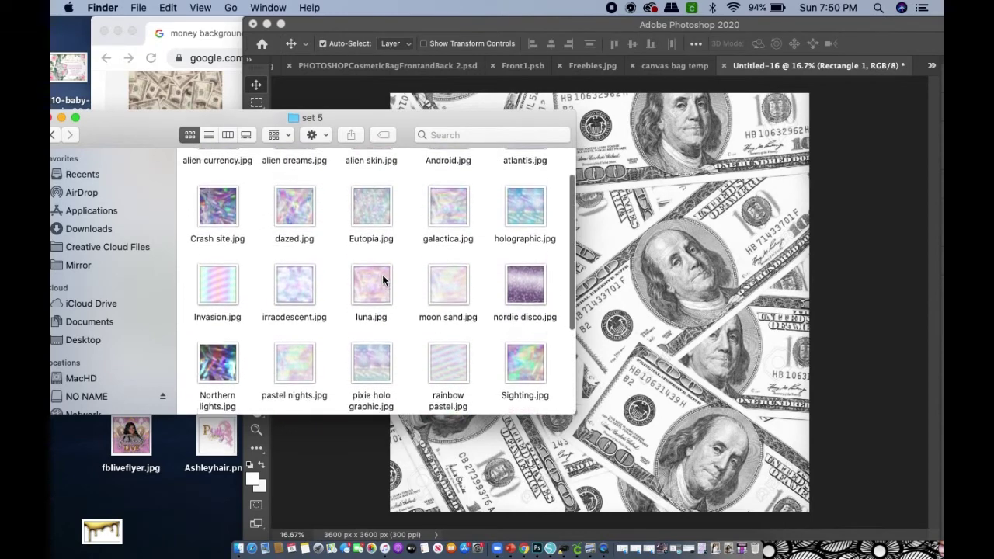
Step: Place Crash site.jpg into the Photoshop money document and scale it to about 154% so it covers the whole canvas
left_click_drag(216, 226, 692, 410)
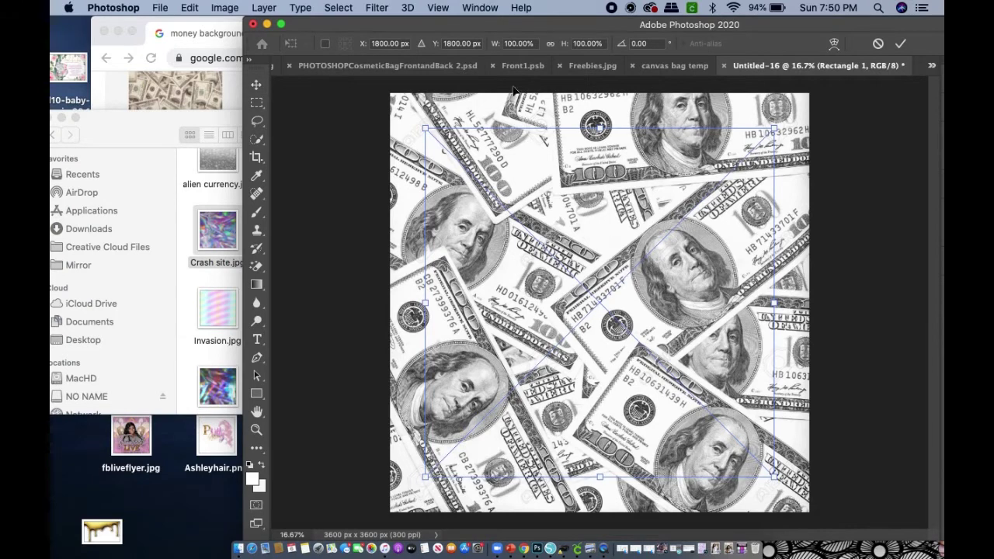
double_click(471, 25)
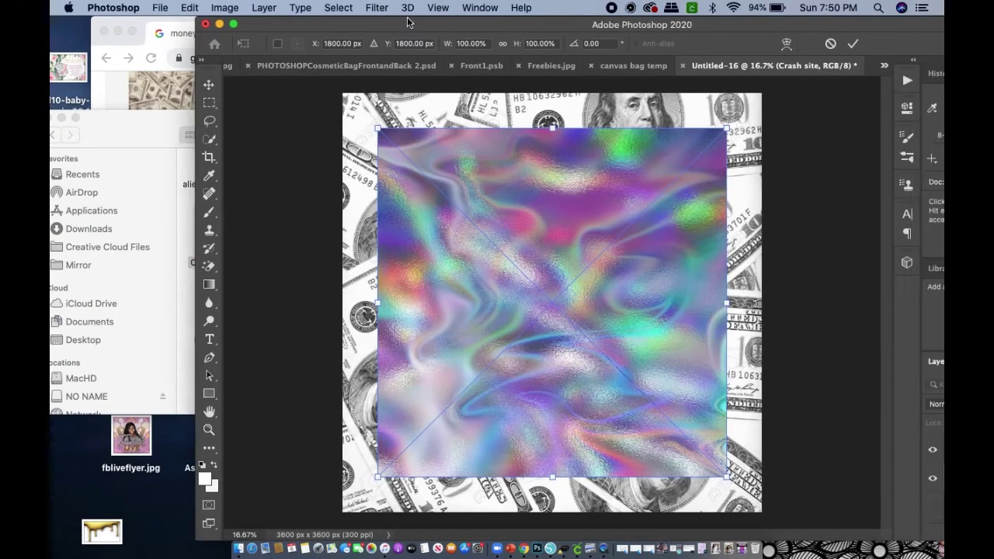
left_click_drag(602, 477, 723, 553)
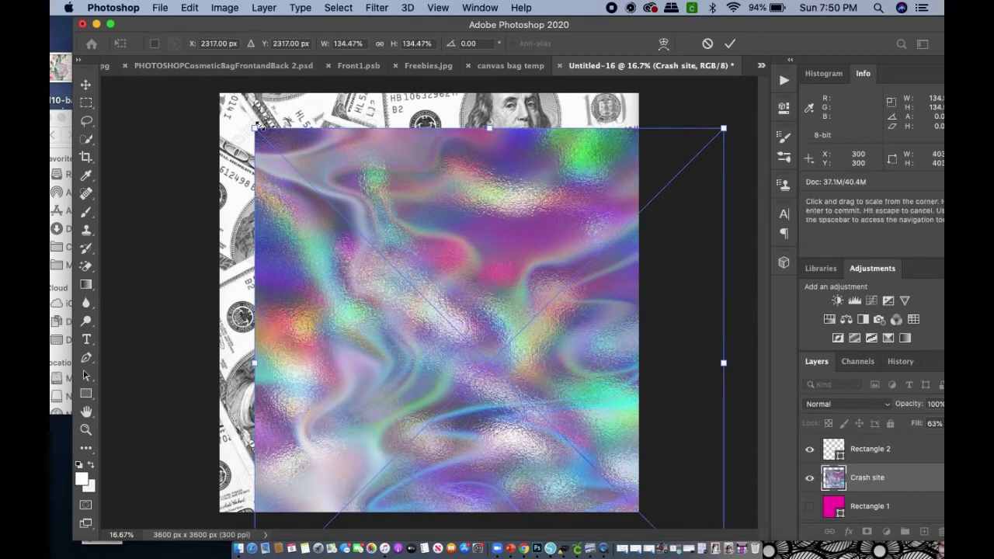
left_click_drag(256, 127, 187, 61)
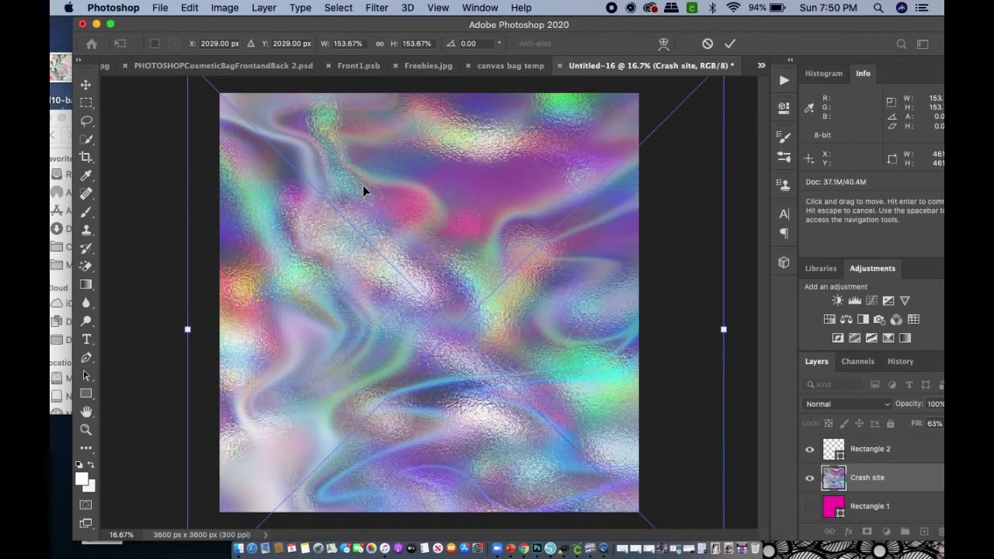
key("Return")
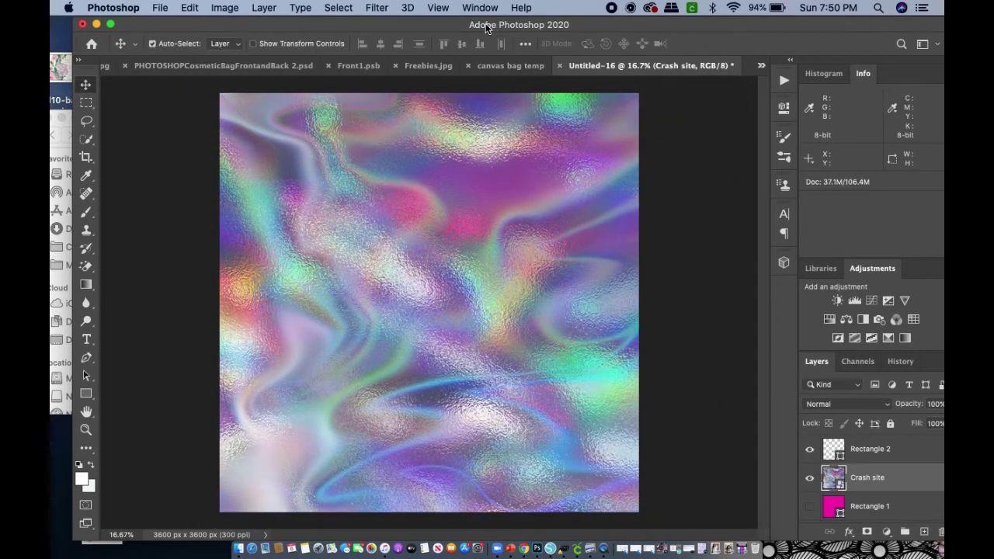
Step: Reduce the Crash site layer's Fill to 73% so the money pattern shows through
left_click_drag(491, 28, 469, 28)
left_click(935, 424)
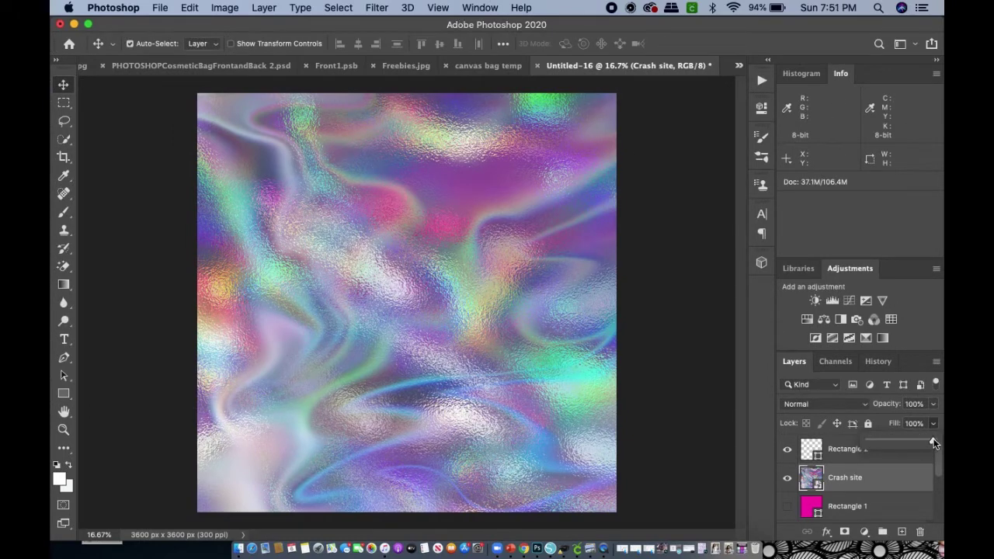
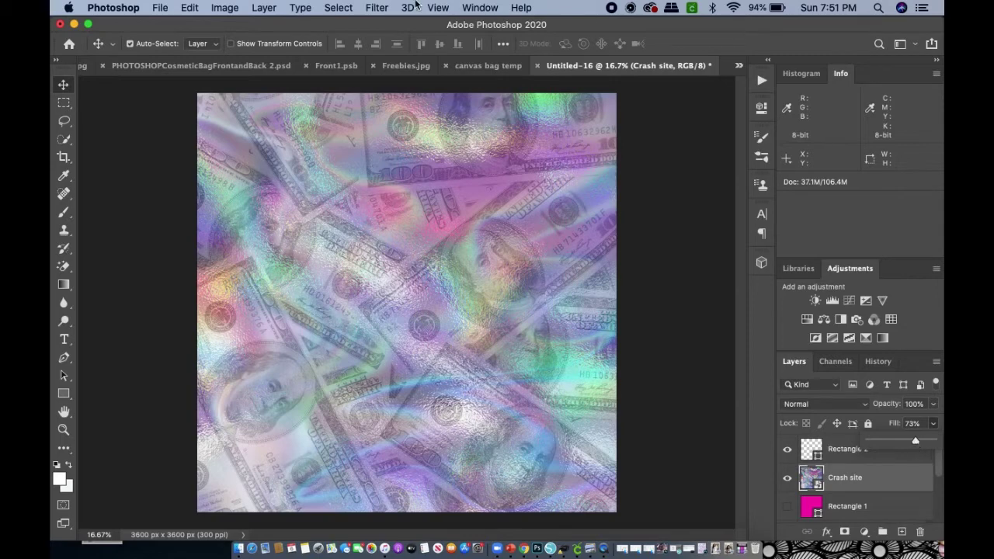
left_click(263, 9)
mouse_move(295, 526)
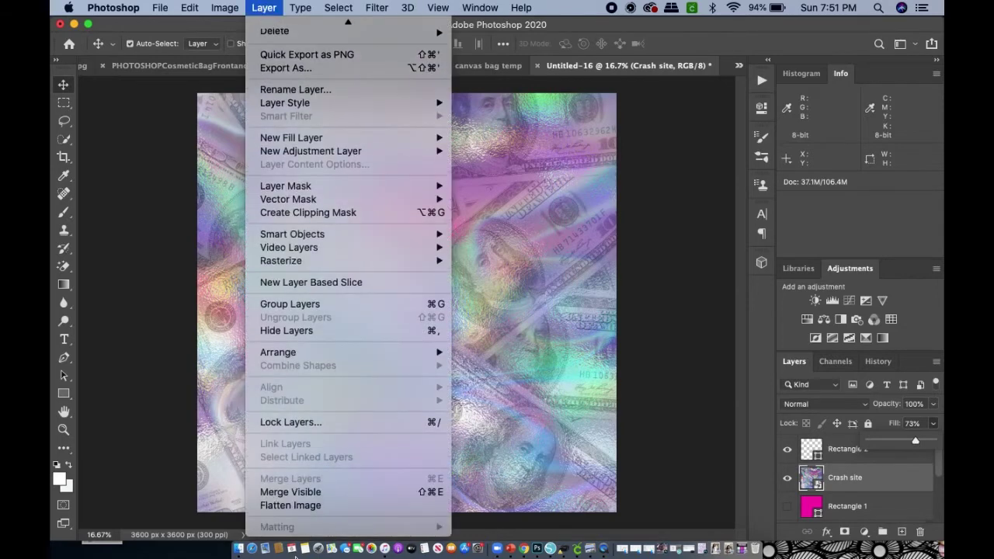
left_click(688, 231)
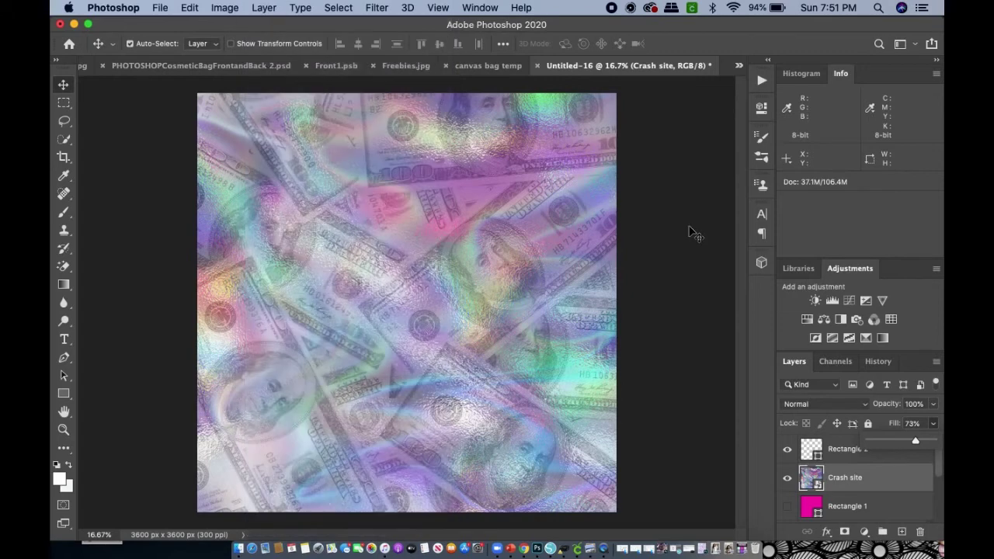
left_click(738, 66)
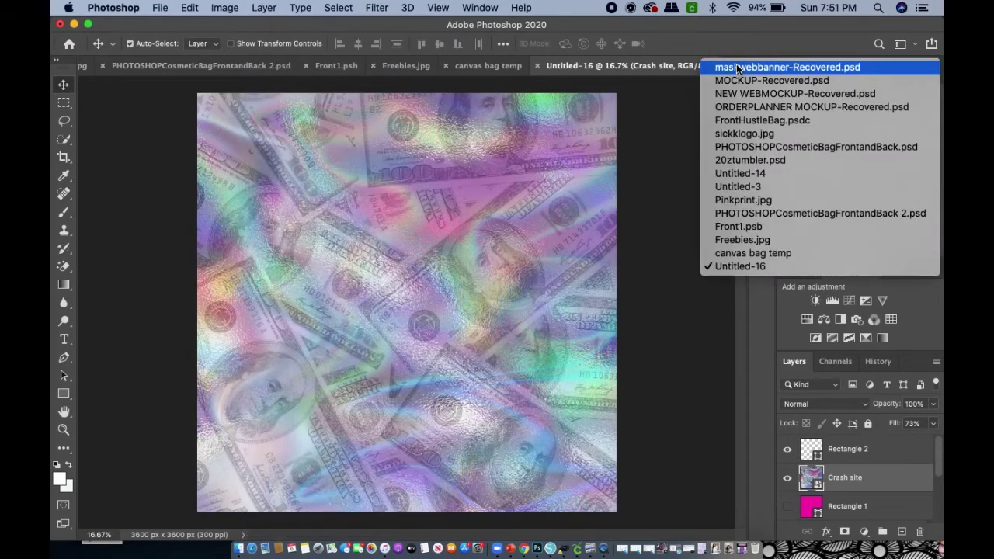
left_click(663, 203)
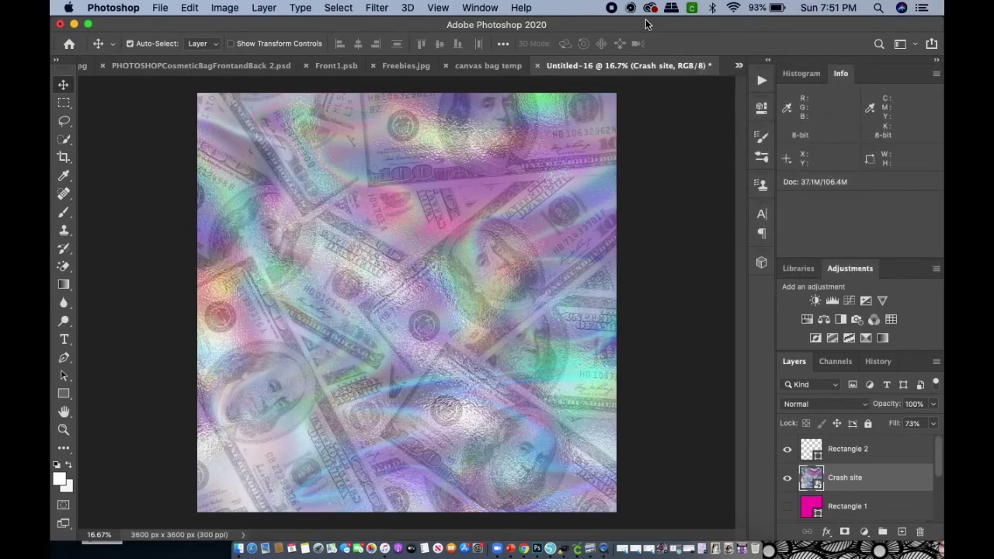
Step: Switch to Finder, view Pinkprint.jpg from the Desktop's Money Background folder in Preview, and minimize the image window
left_click_drag(645, 24, 636, 4)
left_click_drag(129, 24, 174, 26)
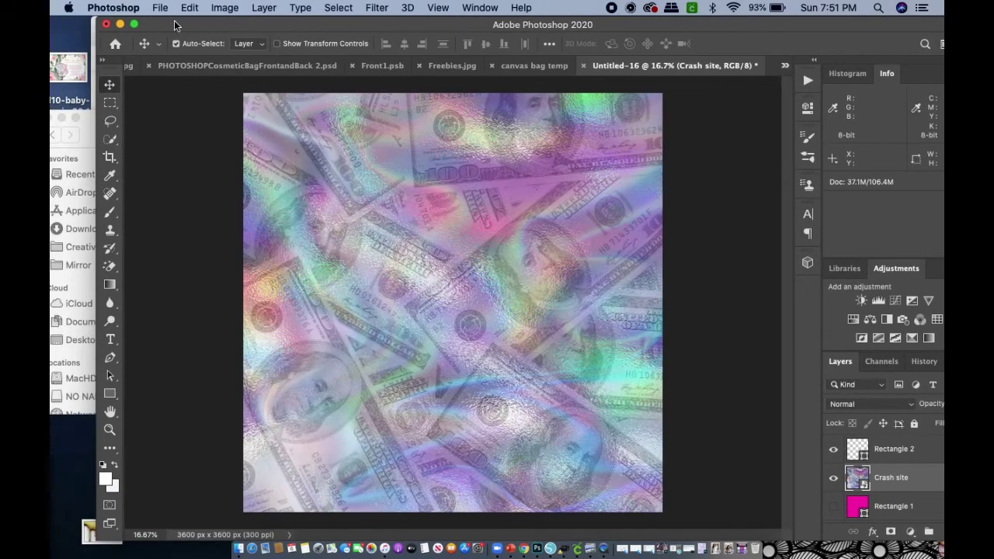
left_click(89, 130)
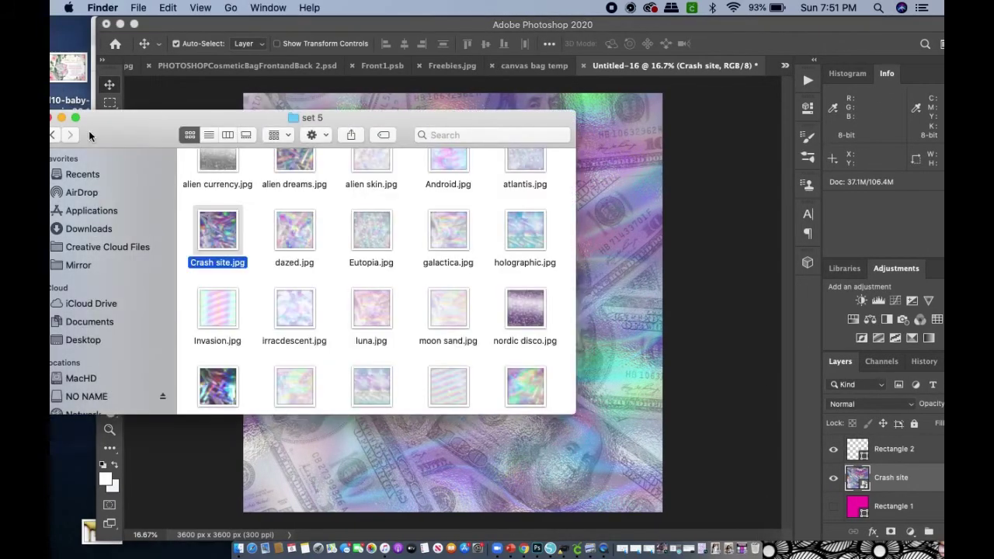
left_click(84, 341)
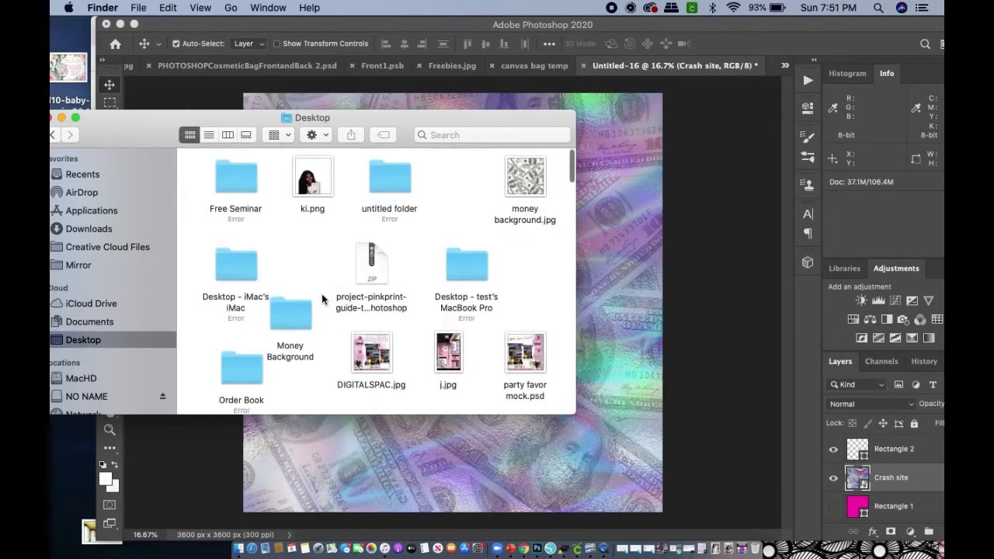
double_click(279, 318)
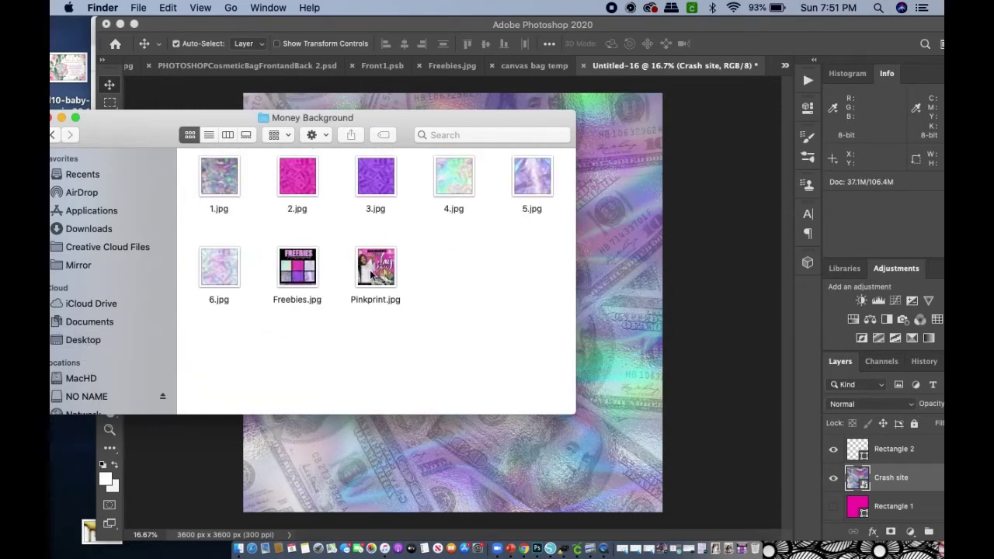
double_click(371, 272)
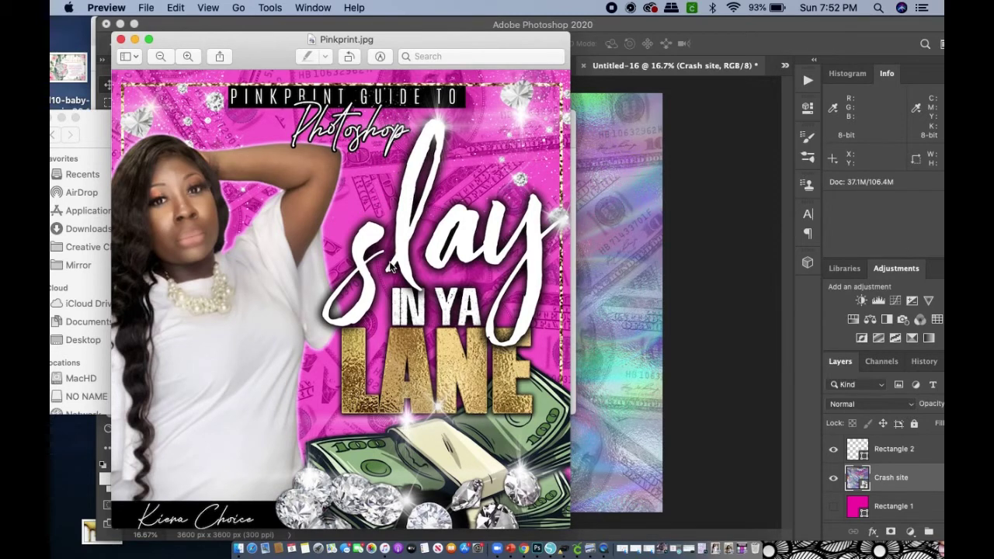
left_click(136, 40)
Step: Return to Photoshop, hide the Crash site texture layer and show the pink Rectangle 1 layer
left_click(742, 196)
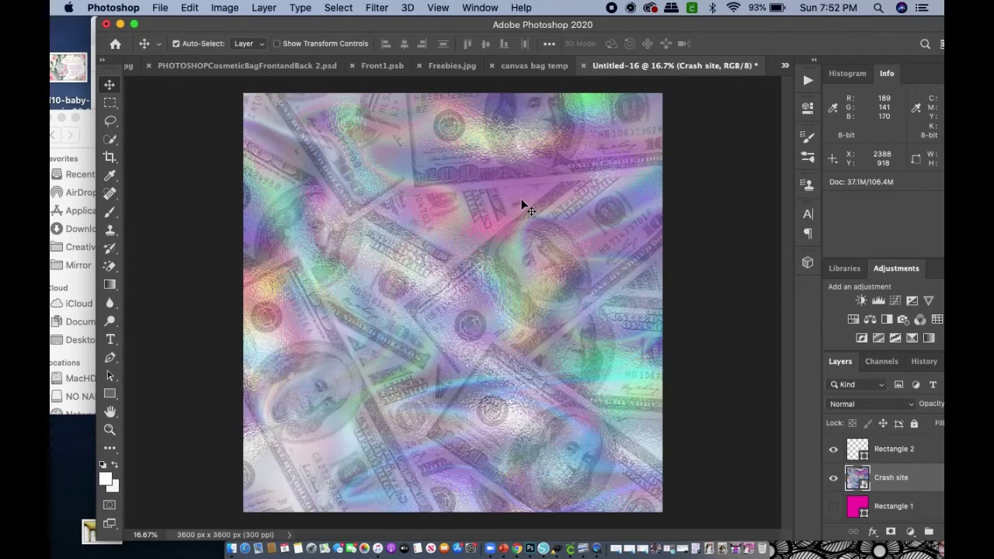
left_click(834, 478)
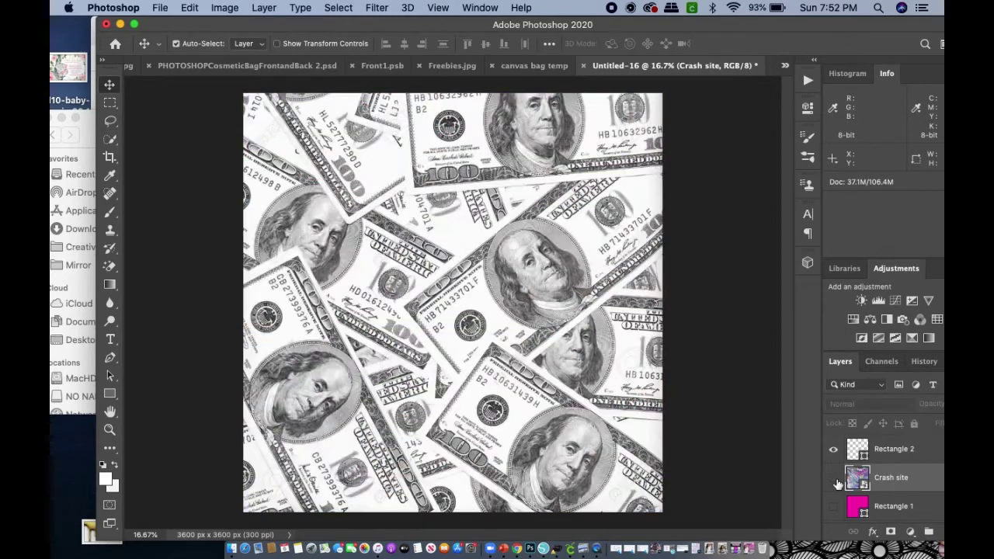
left_click(833, 507)
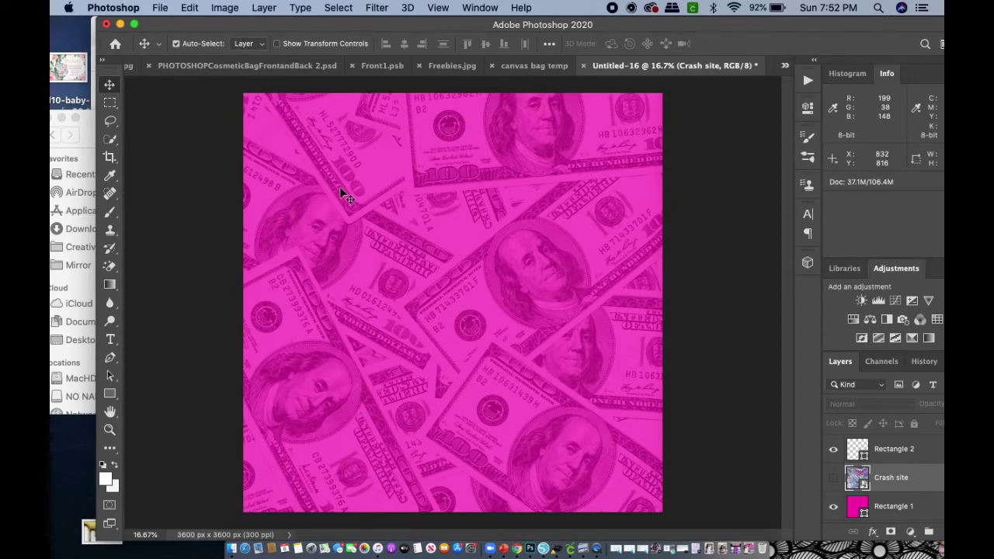
Step: Switch to the Freebies.jpg document to view the finished money background samples
left_click(451, 65)
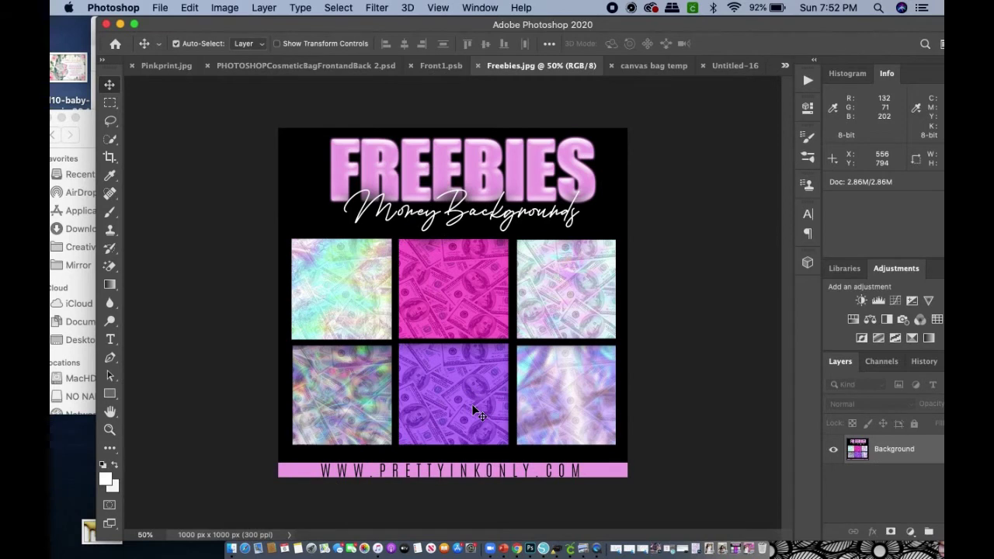